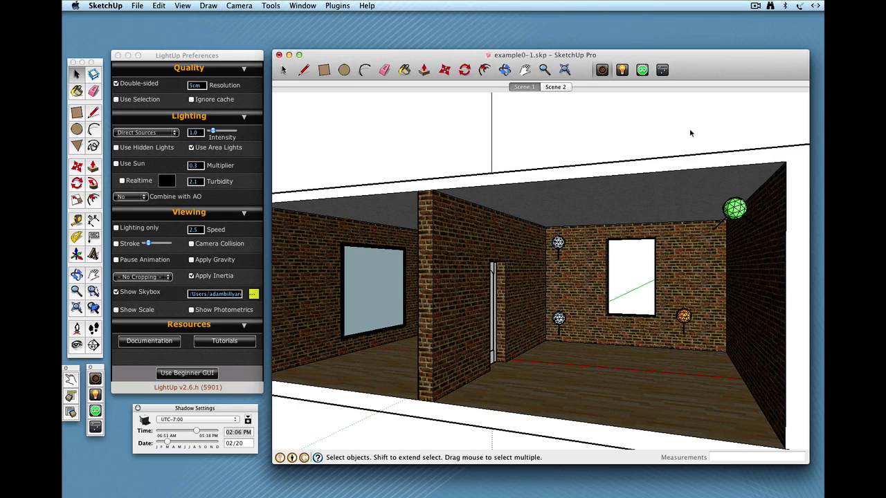
Orbit the view slightly to see the brick room from a new angle.
middle_drag(665, 201, 669, 228)
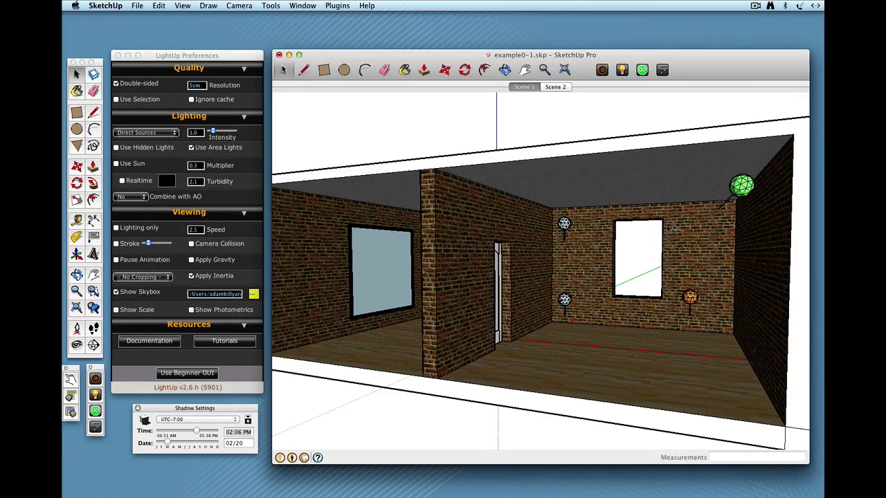
Select the LightUp light tool and orbit around, ending with a view back into the room.
click(622, 71)
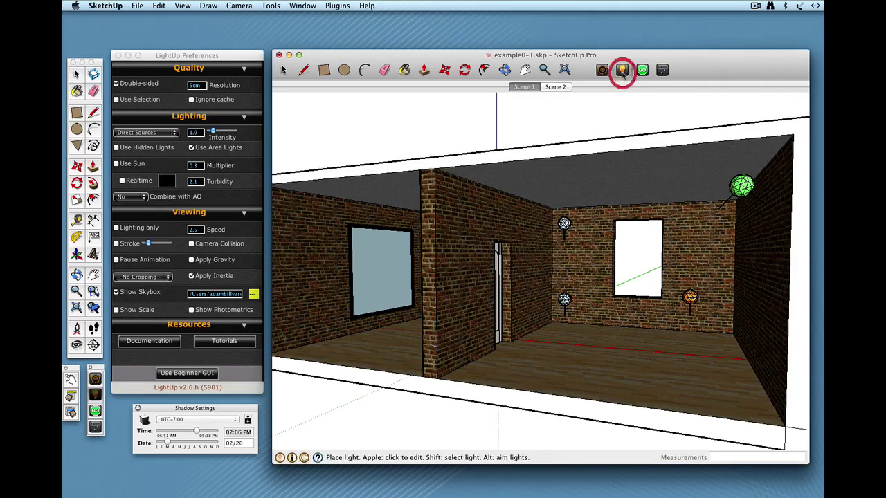
middle_drag(610, 121, 563, 172)
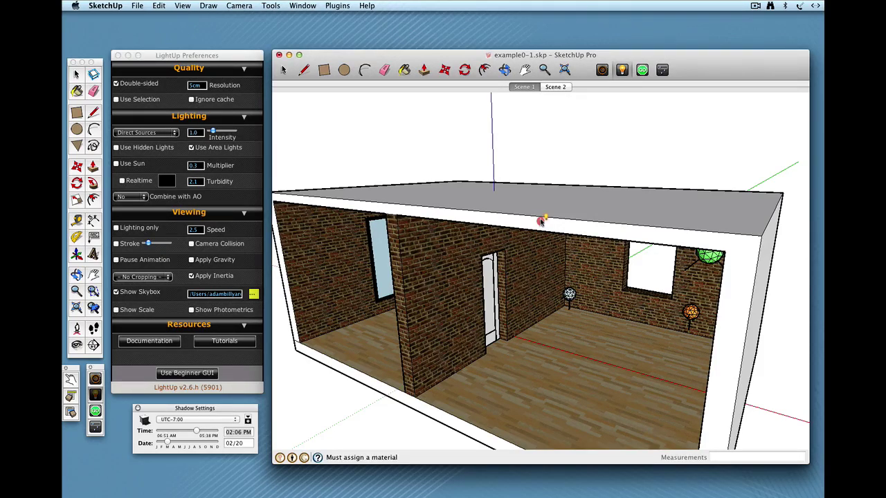
middle_drag(542, 221, 562, 206)
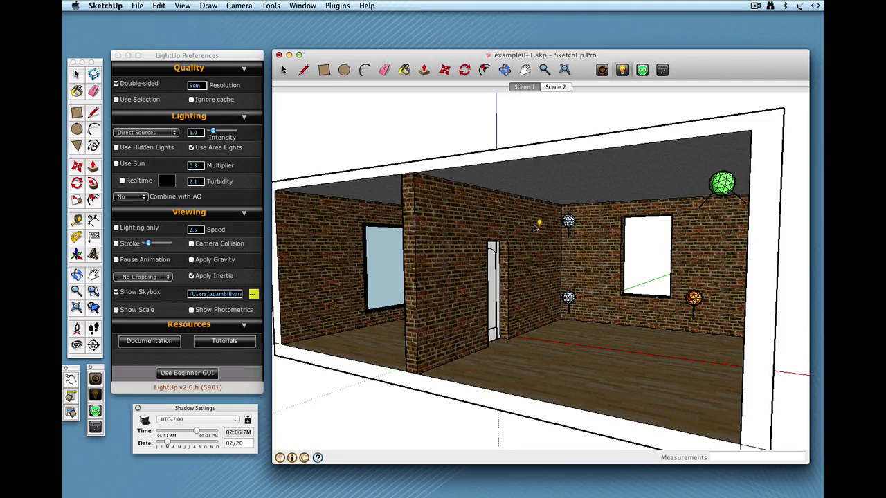
click(436, 256)
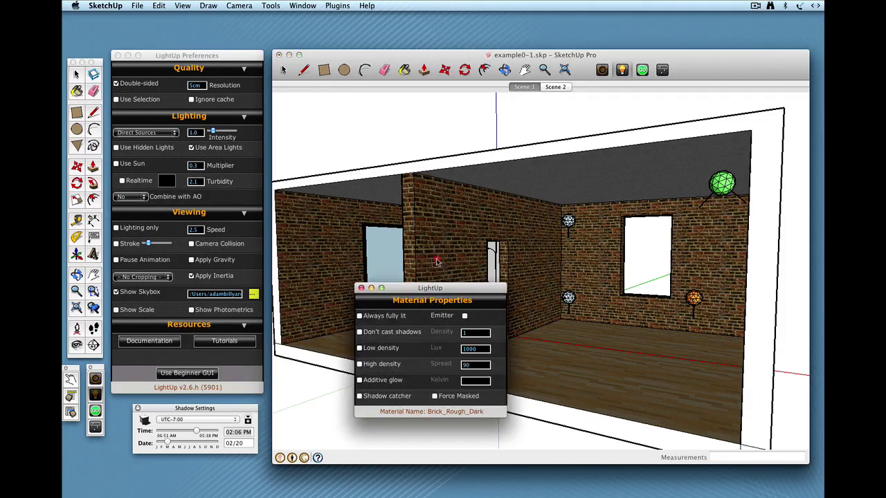
drag(457, 289, 427, 230)
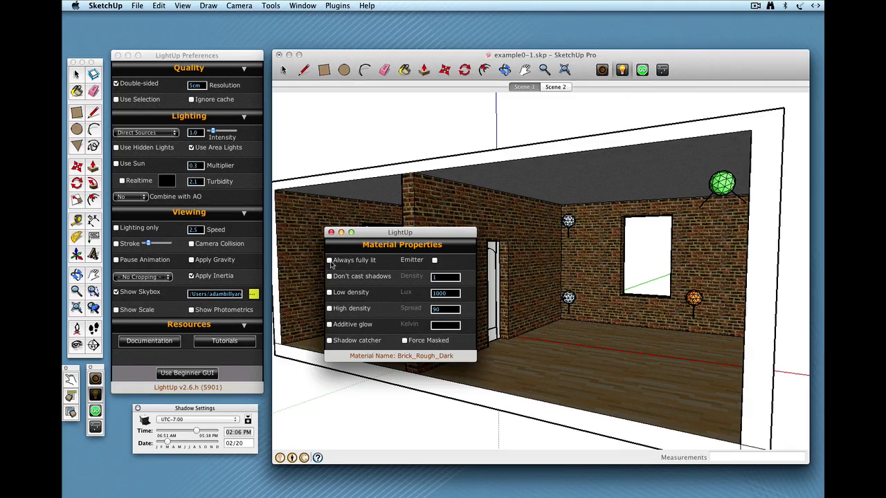
drag(378, 239, 337, 307)
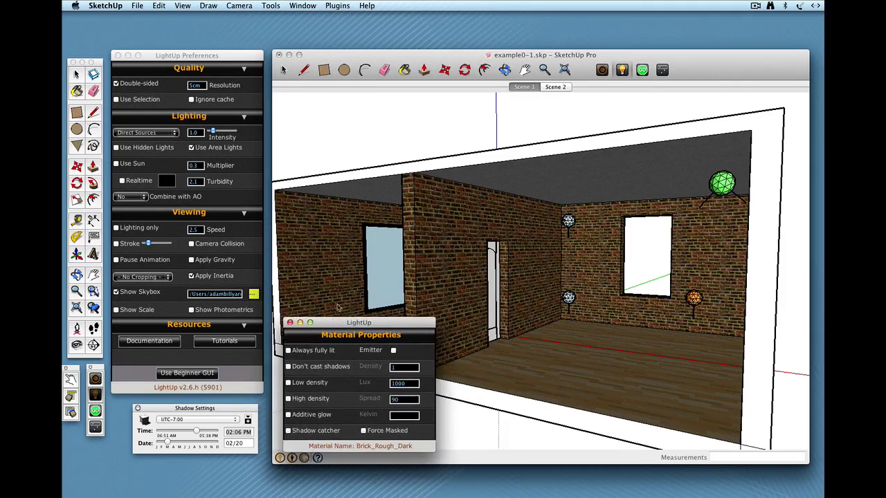
Draw a tall rectangle down the central brick wall.
click(323, 70)
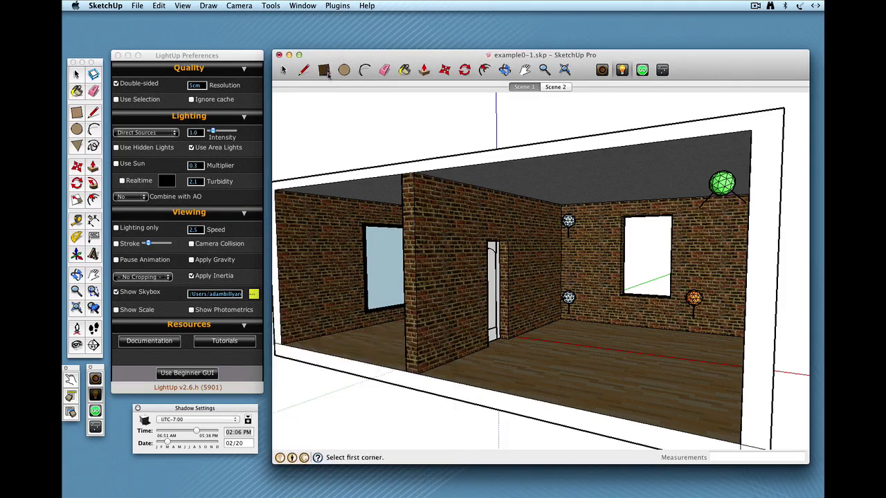
click(430, 197)
click(454, 360)
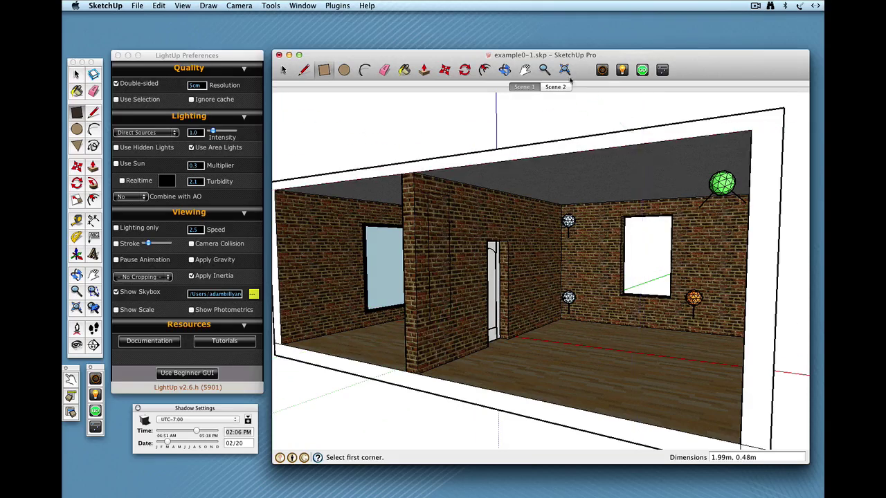
Paint the new rectangle with the yellow-green swatch from Colors in Model.
click(404, 70)
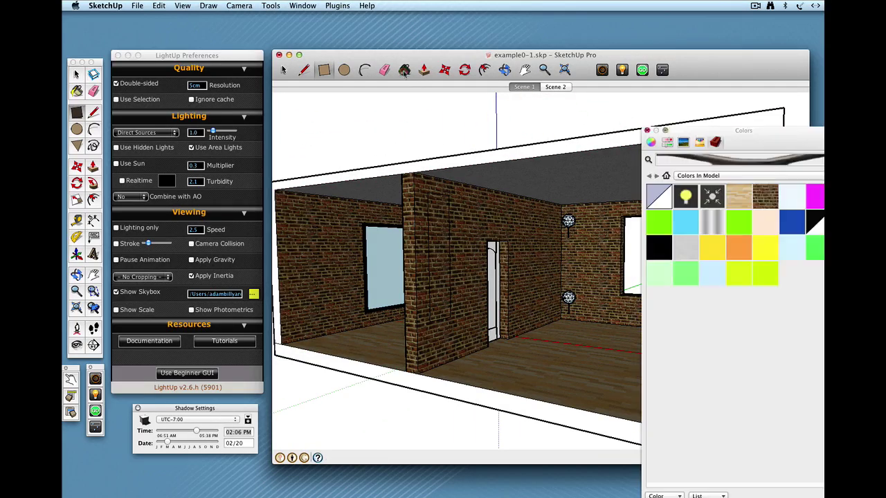
click(764, 275)
click(442, 269)
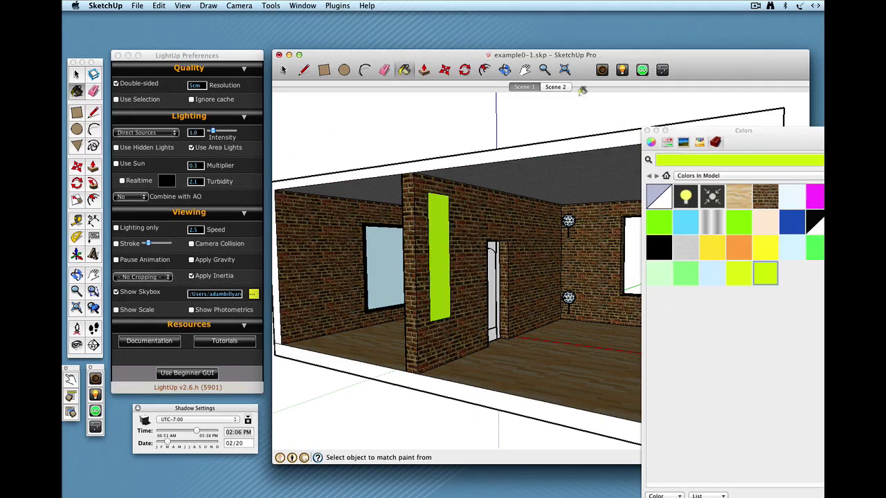
click(621, 70)
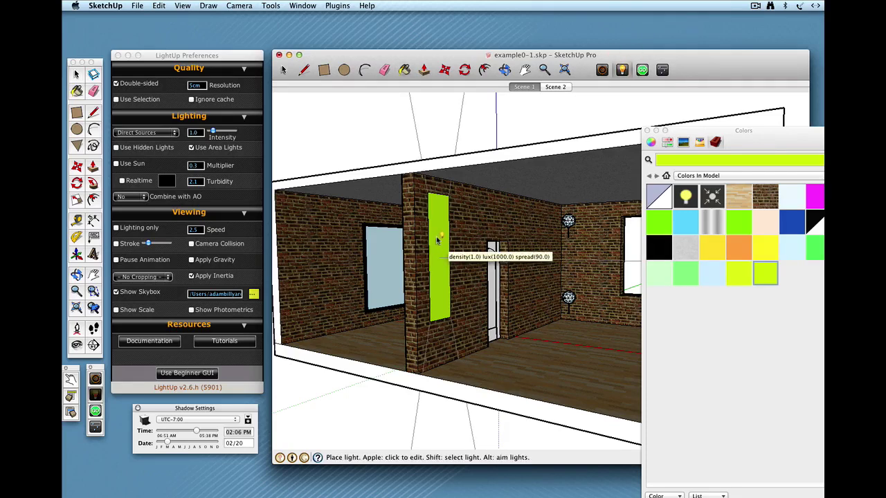
Turn on Always fully lit for the green panel's Material17, leaving Emitter off, and close the dialog.
super+click(436, 236)
click(393, 351)
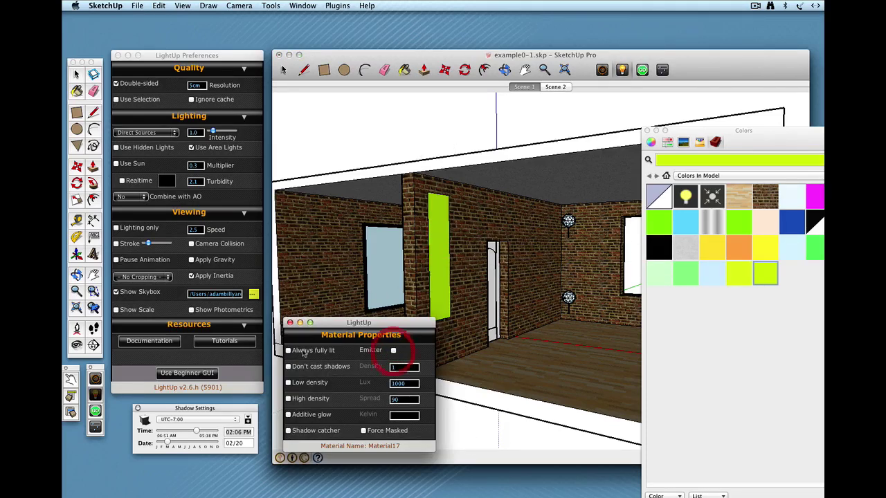
click(288, 351)
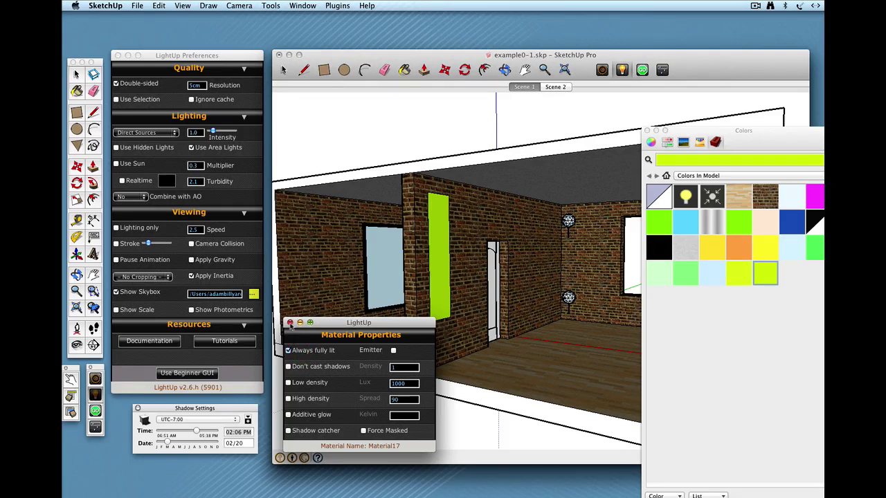
click(290, 324)
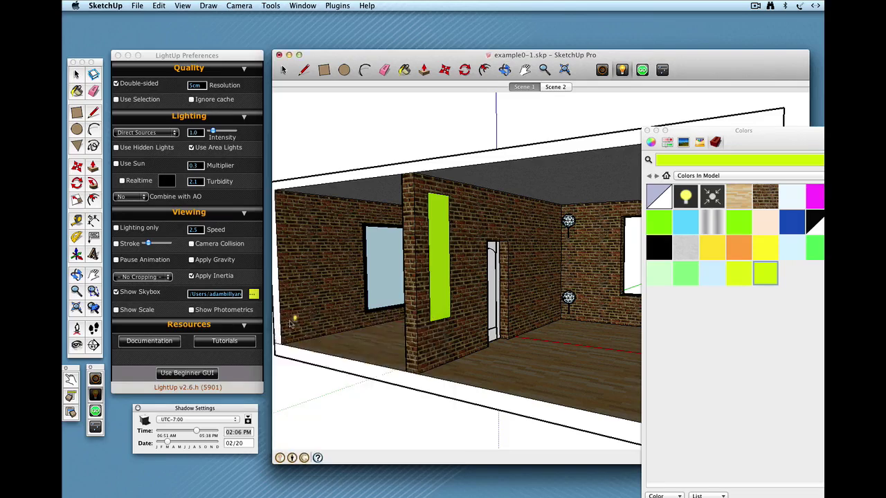
Render the room with LightUp GO and orbit and zoom around the glowing green panel and floor.
click(642, 70)
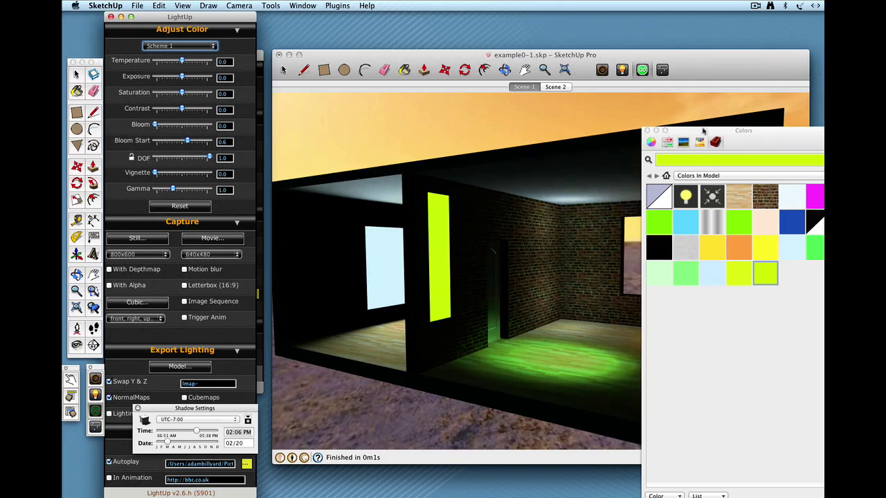
click(646, 130)
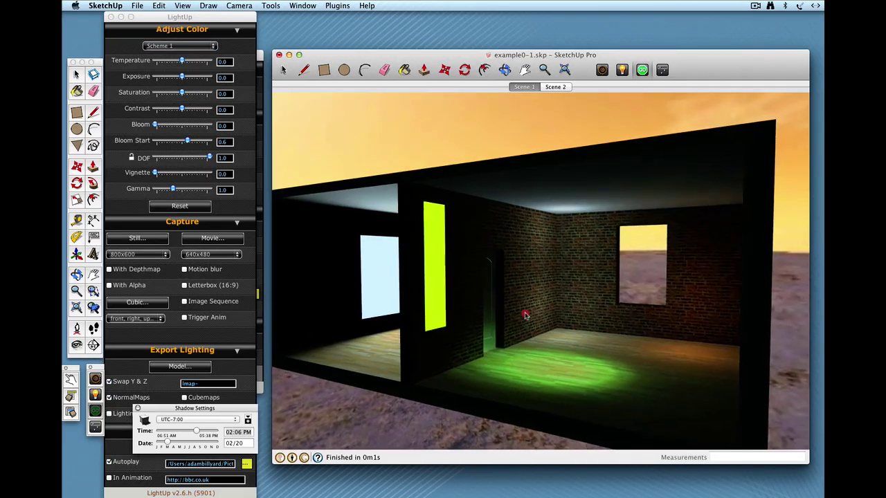
middle_drag(526, 315, 453, 251)
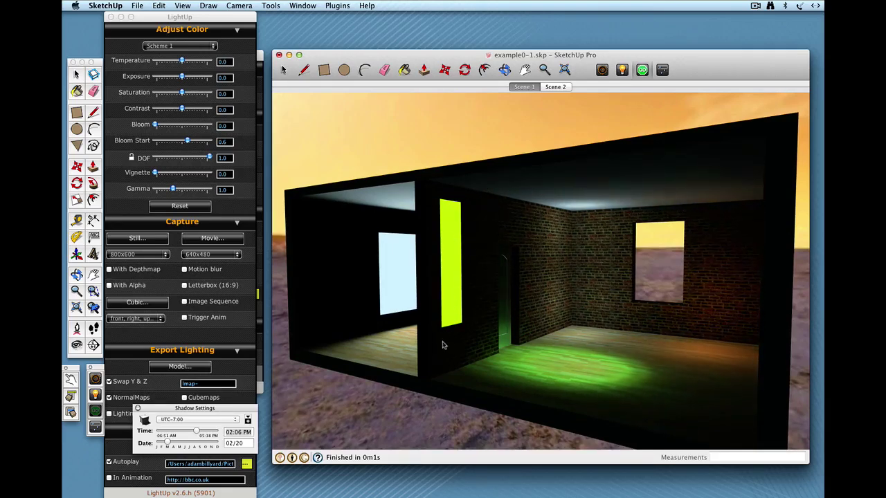
middle_drag(468, 338, 465, 316)
scroll(467, 325, up, 4)
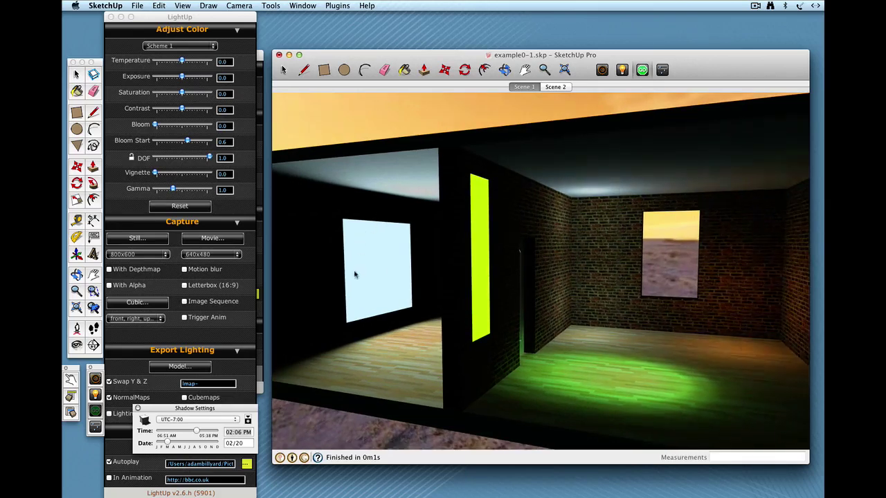
middle_drag(358, 277, 366, 242)
scroll(366, 242, up, 3)
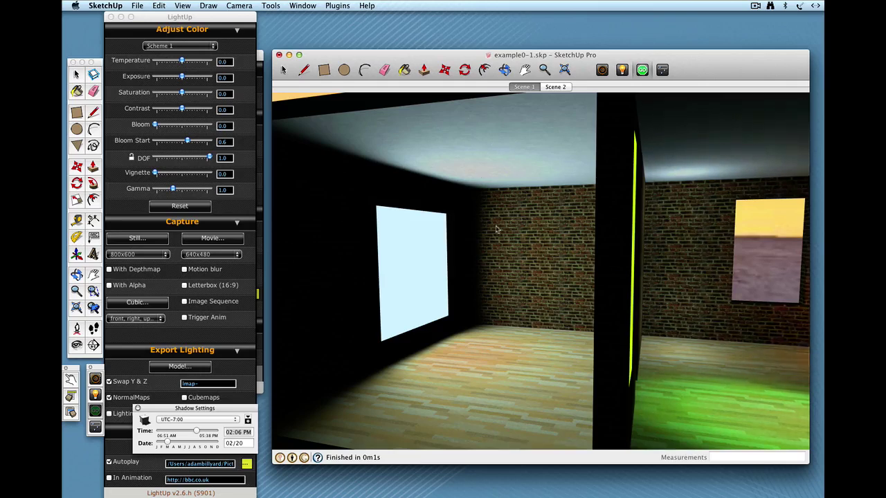
scroll(482, 367, down, 6)
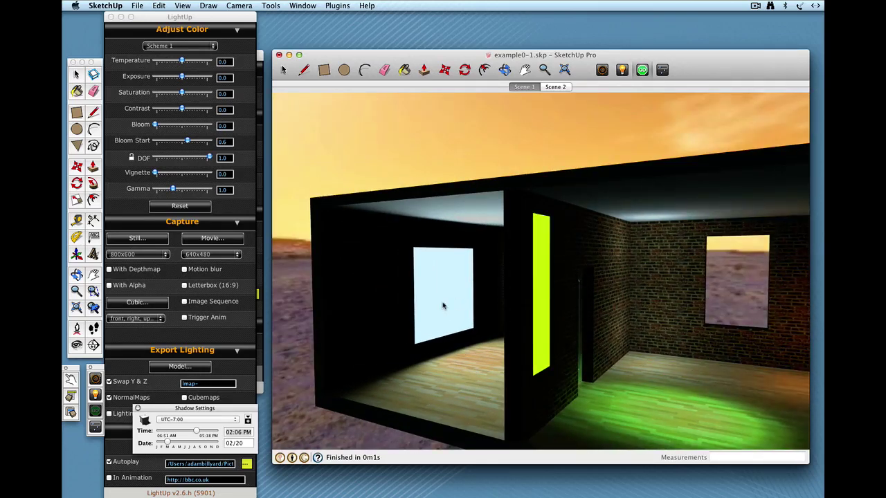
middle_drag(443, 306, 481, 337)
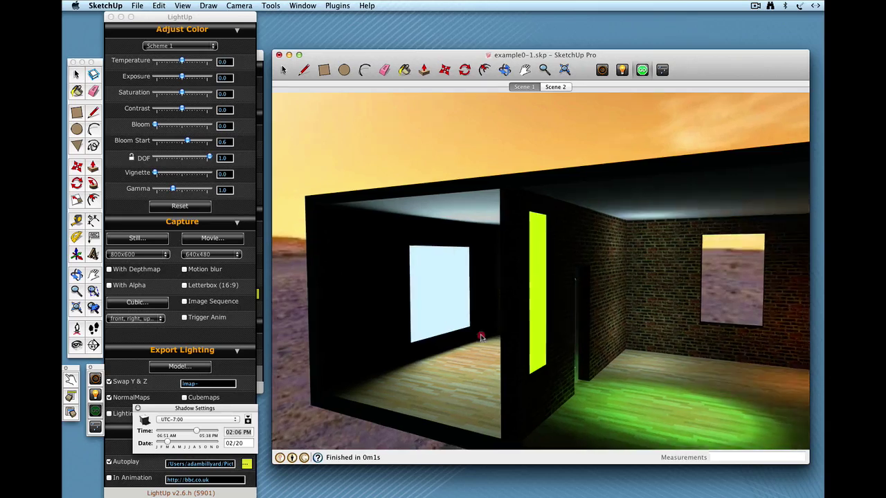
Switch Material17 to an emitter with Always fully lit turned off.
click(622, 70)
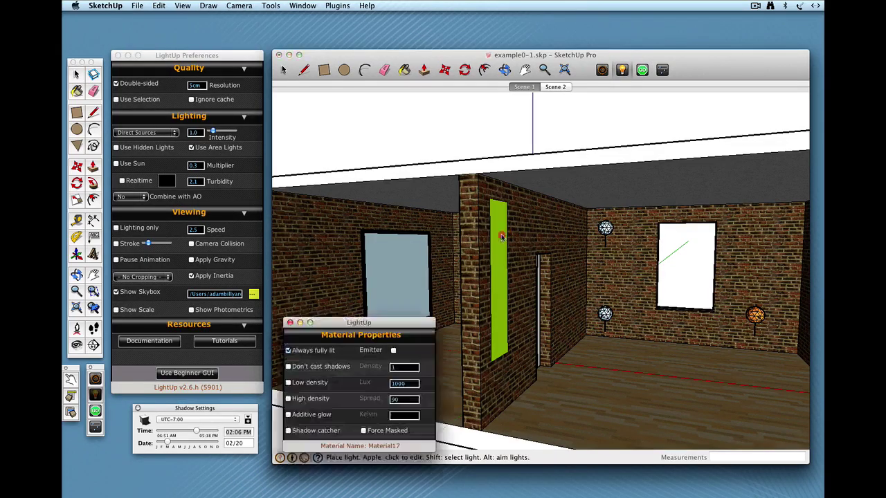
click(393, 351)
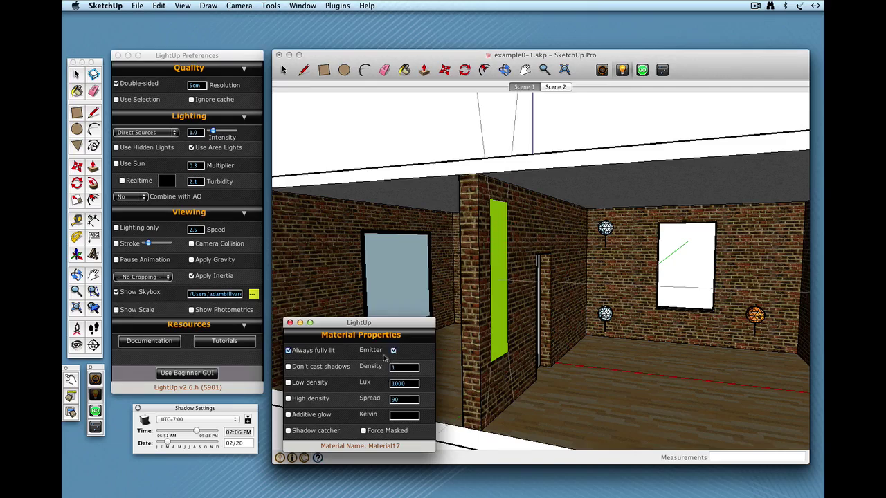
click(306, 353)
click(290, 323)
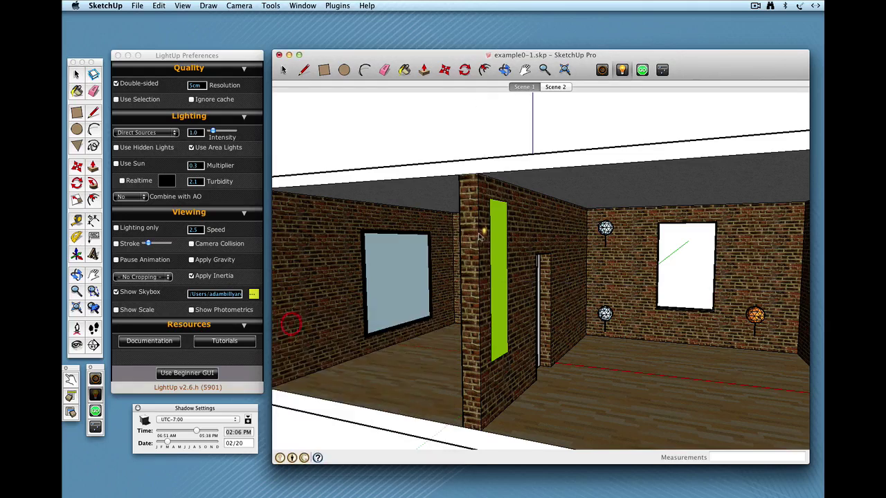
Re-render the room with the emitting panel, then reopen the panel's LightUp Material Properties.
click(642, 70)
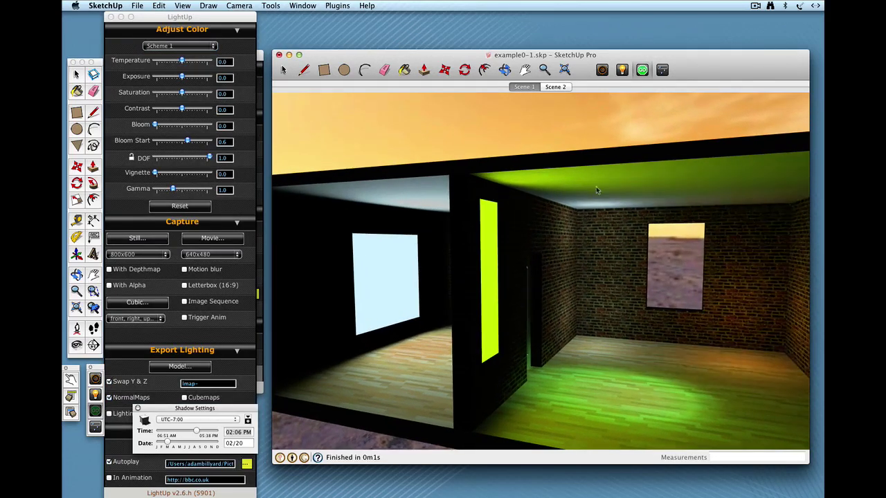
click(622, 69)
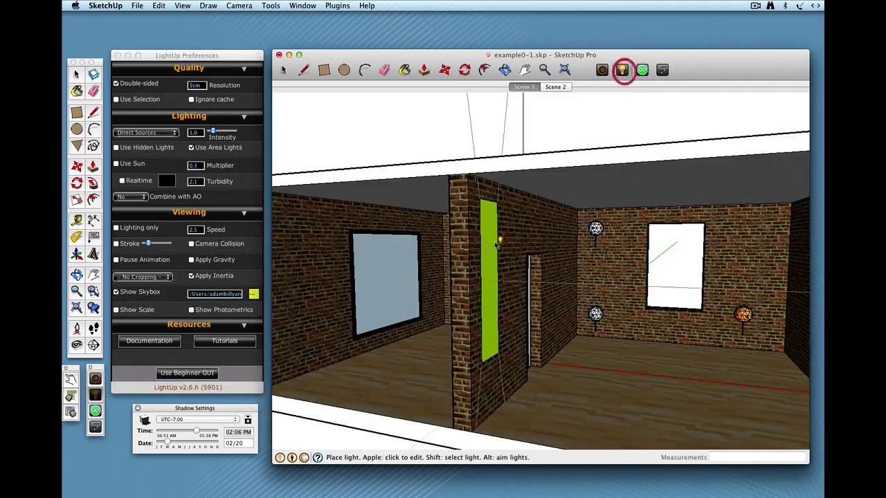
super+click(495, 245)
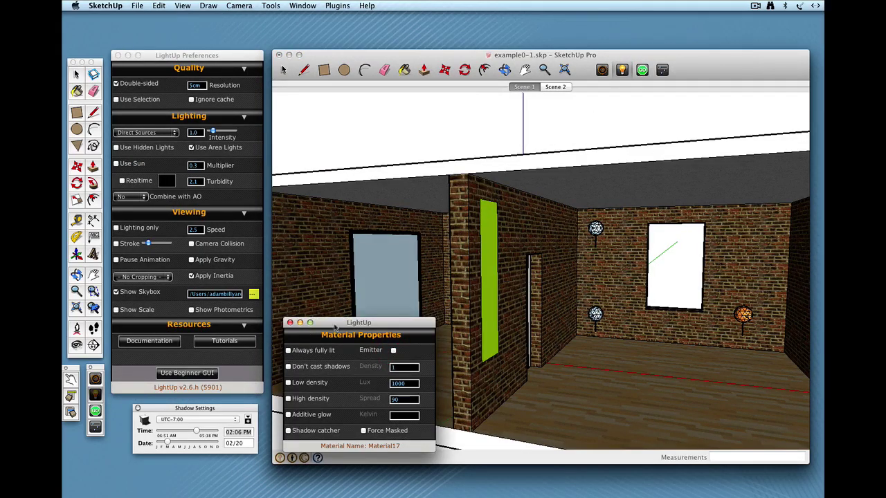
Move Material17's Material Properties window aside, then close it.
drag(336, 326, 385, 263)
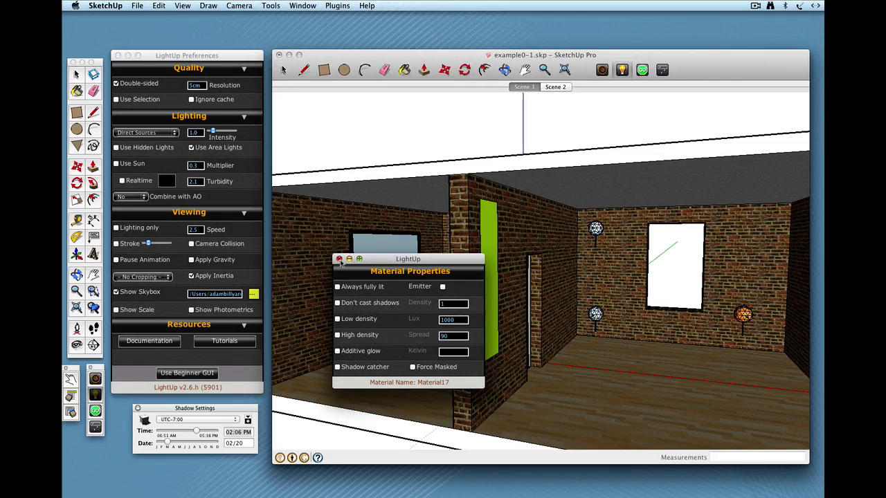
click(339, 260)
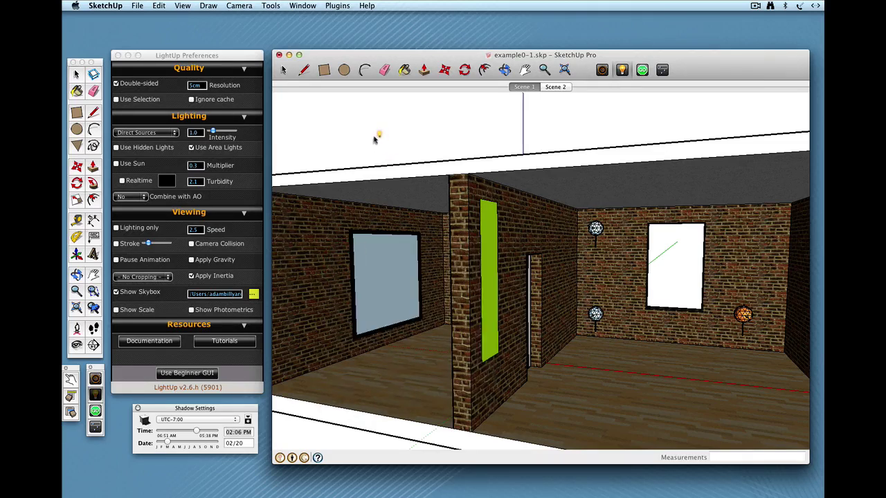
Switch to example0-2.skp and orbit around its room, mesh cage and lattice window.
click(303, 6)
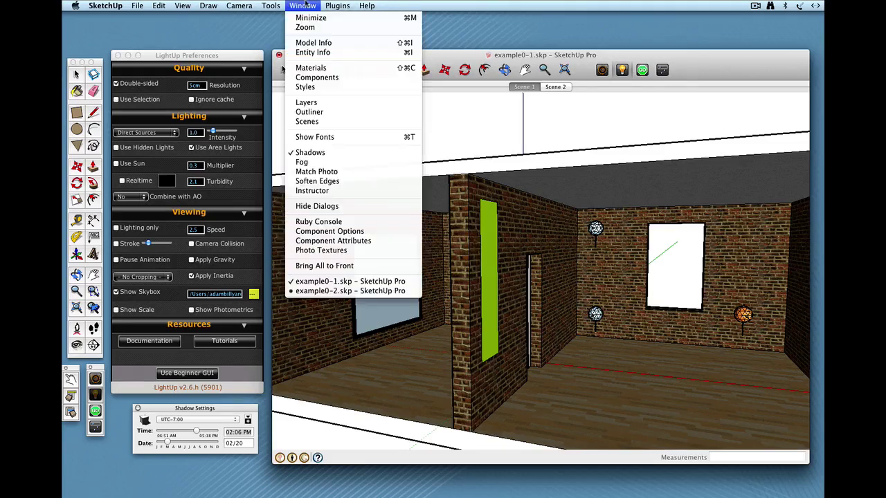
click(314, 291)
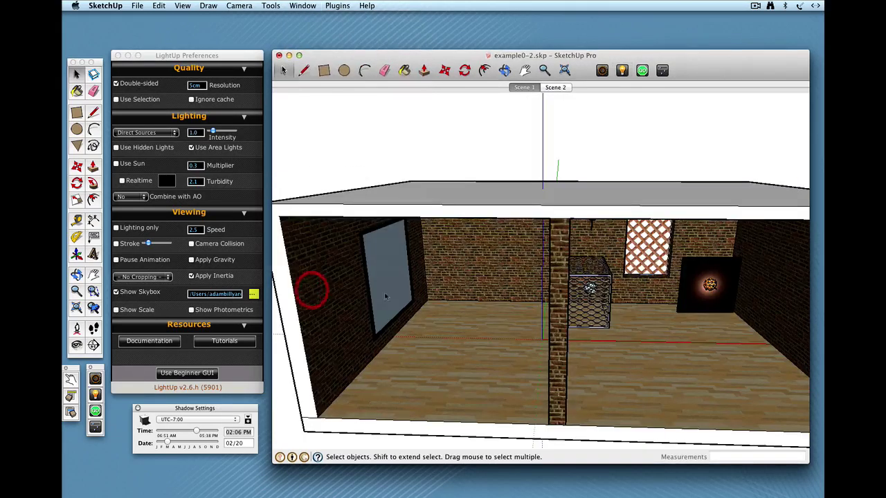
middle_drag(494, 236, 512, 239)
middle_drag(575, 286, 550, 290)
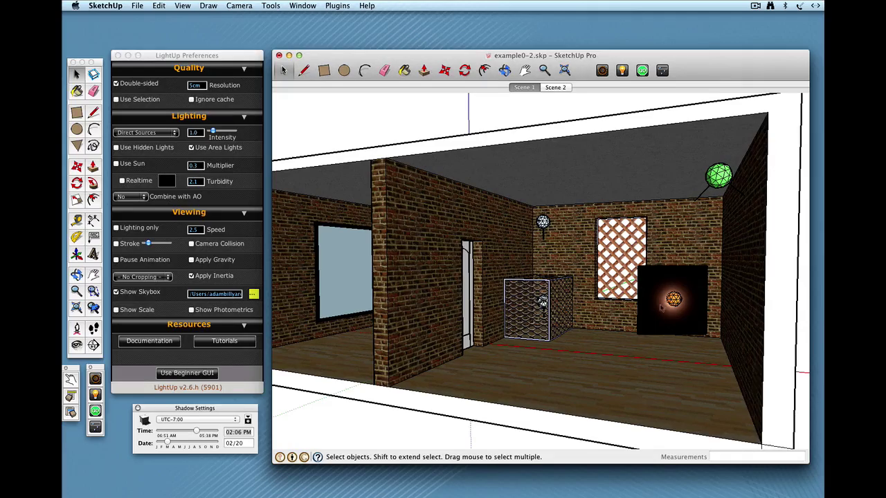
middle_drag(669, 309, 757, 301)
scroll(757, 300, down, 3)
middle_drag(693, 309, 588, 297)
Review the glowing panel's Material17 settings (Always fully lit, Don't cast shadows, Additive glow), then close them.
click(622, 71)
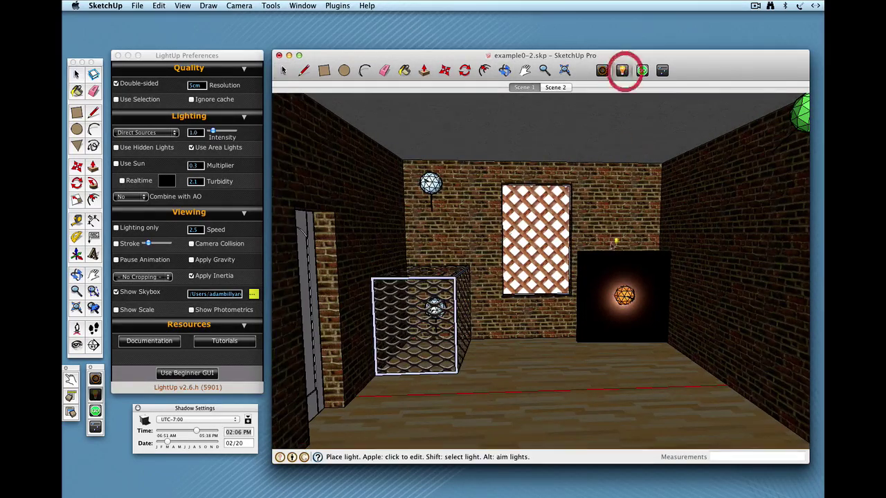
super+click(602, 277)
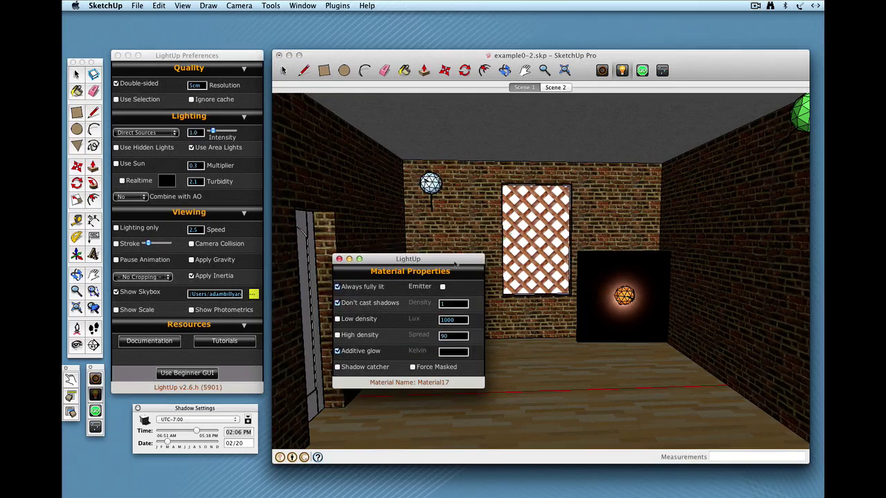
drag(455, 261, 529, 284)
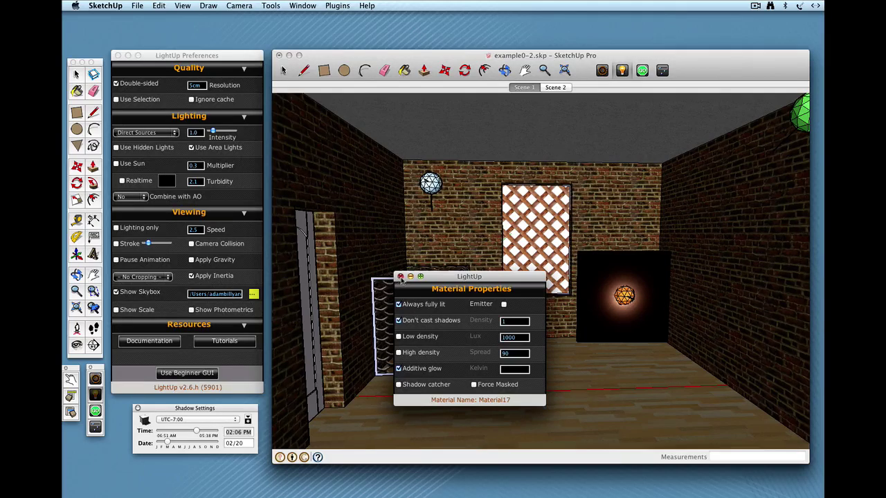
click(400, 276)
Orbit slightly and zoom in and out on the diamond-mesh cage around the geodesic fixture.
middle_drag(487, 272, 446, 296)
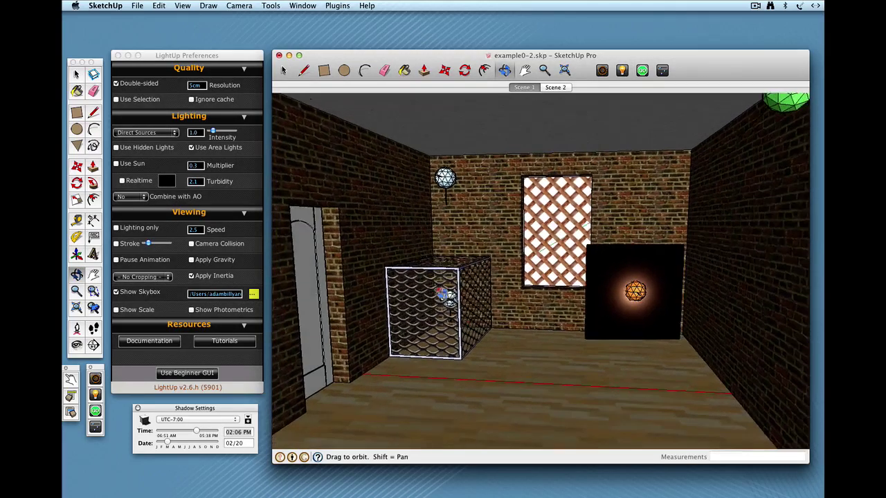
scroll(445, 295, up, 6)
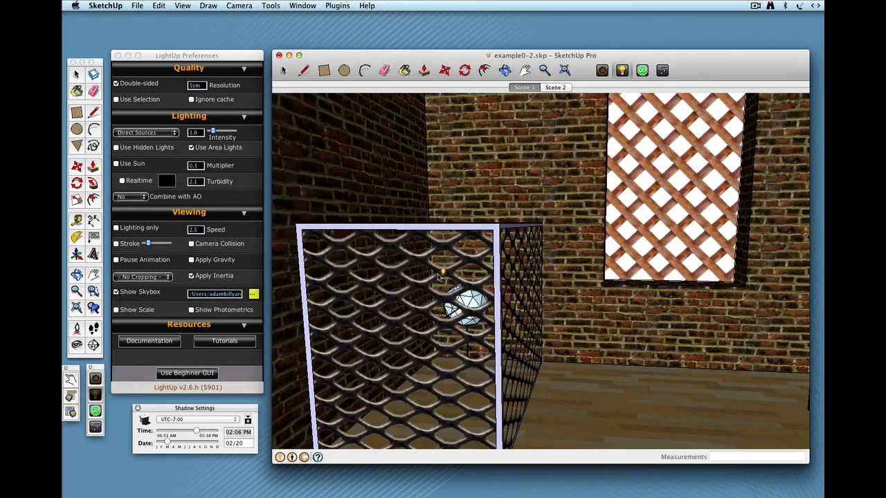
scroll(438, 277, up, 5)
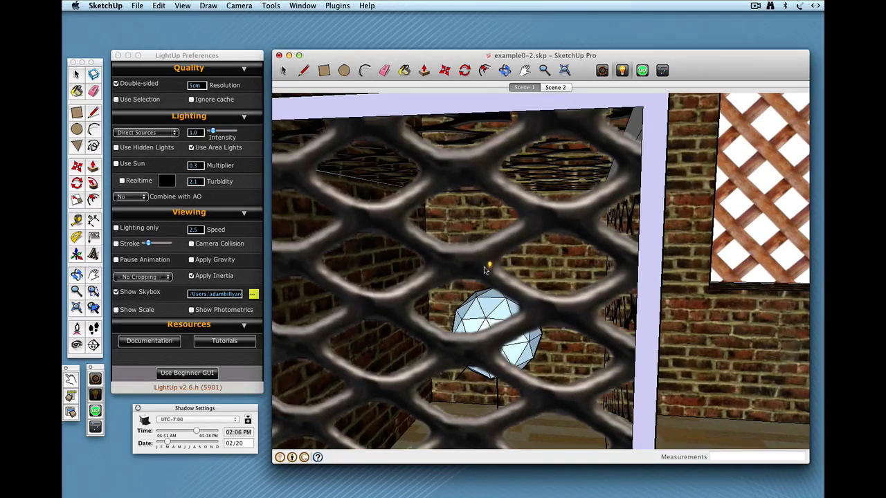
scroll(485, 267, down, 6)
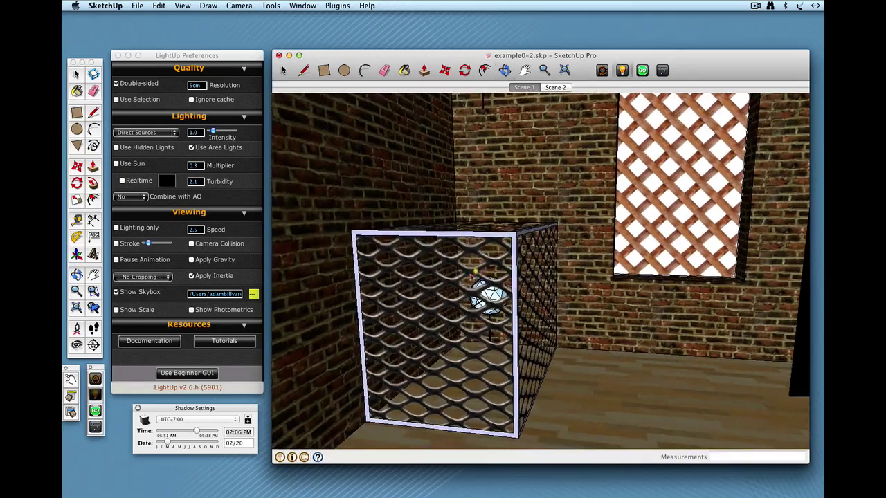
Open the Fencing_Diamond_Mesh.png texture in Preview, zoom in on one mesh link, enlarge the window, then close it.
click(404, 70)
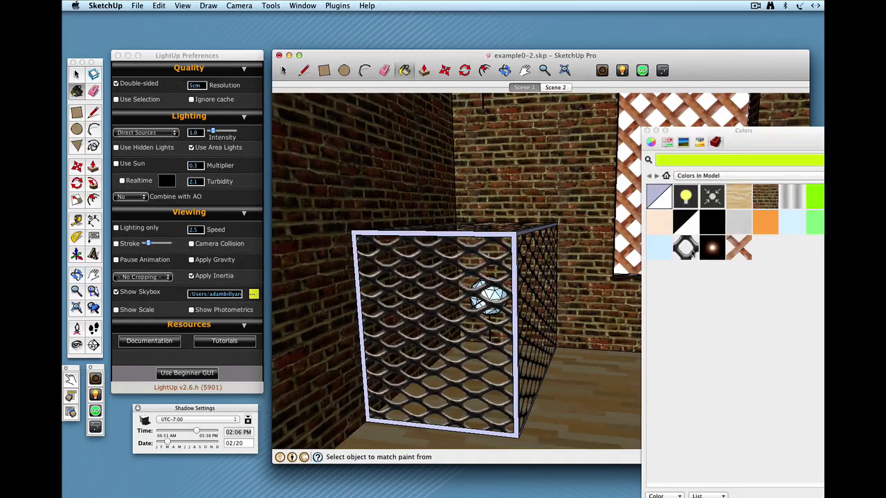
double_click(685, 247)
click(794, 468)
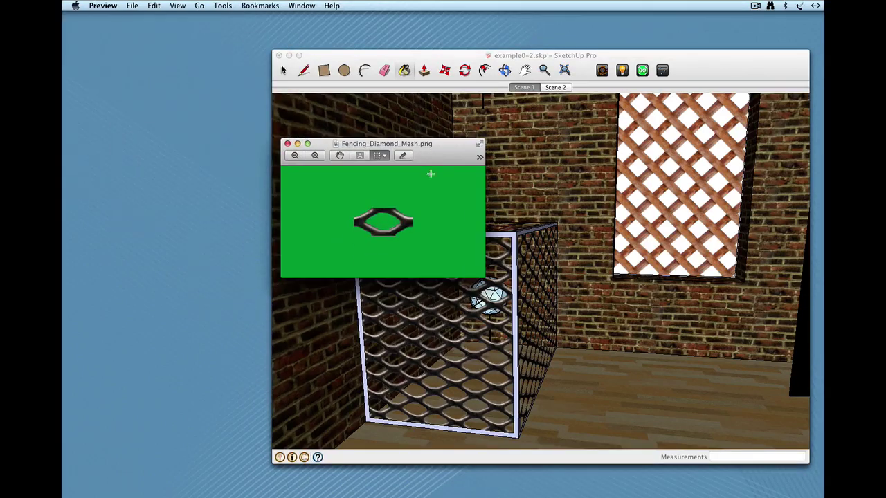
click(315, 155)
click(315, 155)
click(315, 155)
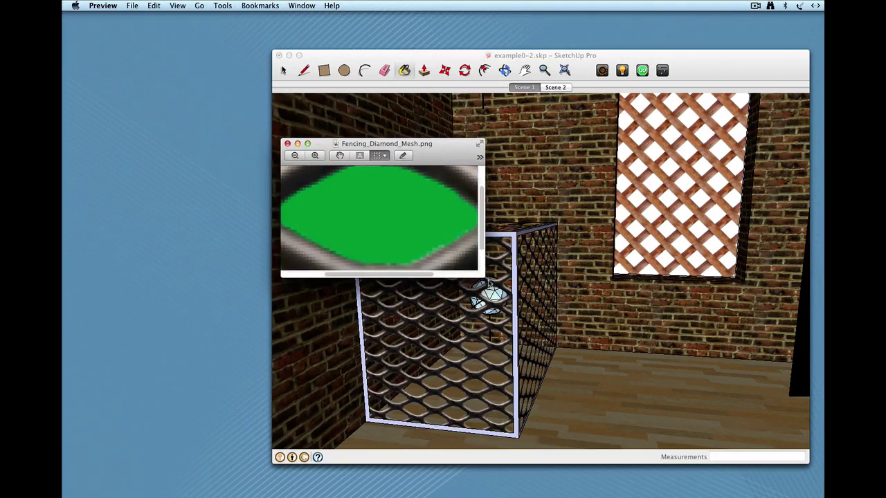
drag(484, 275, 630, 400)
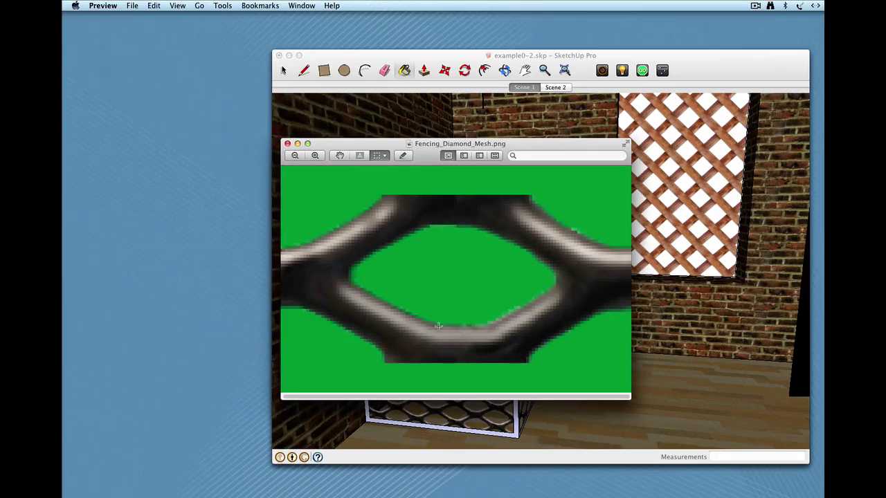
click(288, 144)
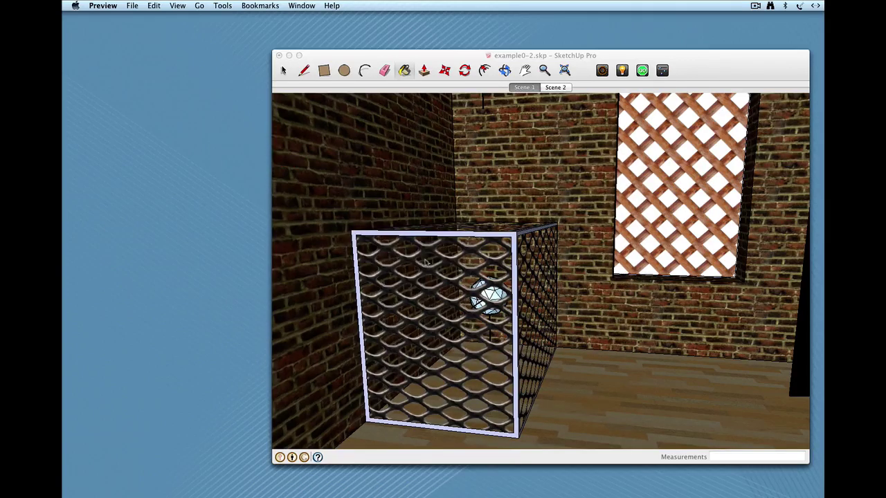
Check the cage mesh material's LightUp properties (Force Masked on), close both panels, and zoom toward the sphere.
click(465, 270)
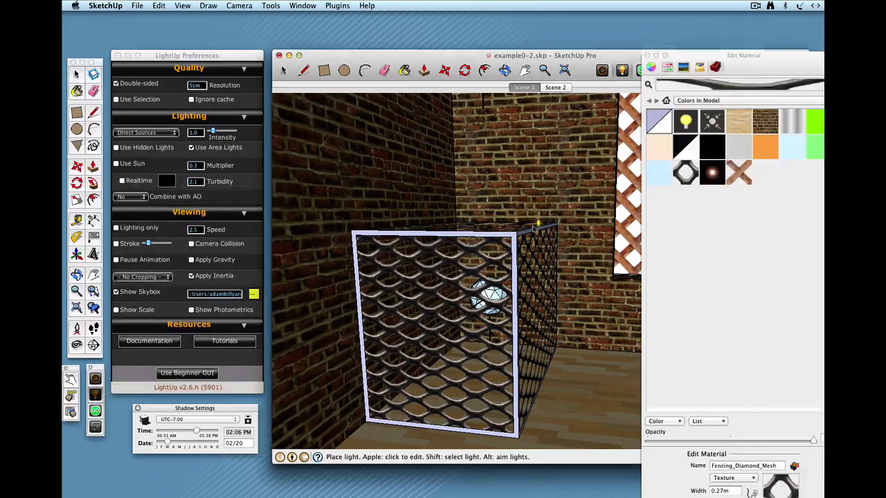
click(463, 270)
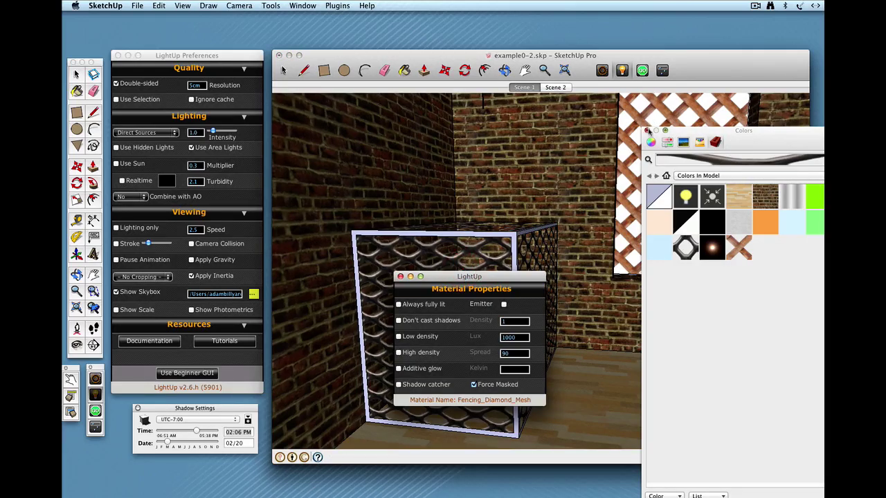
click(647, 131)
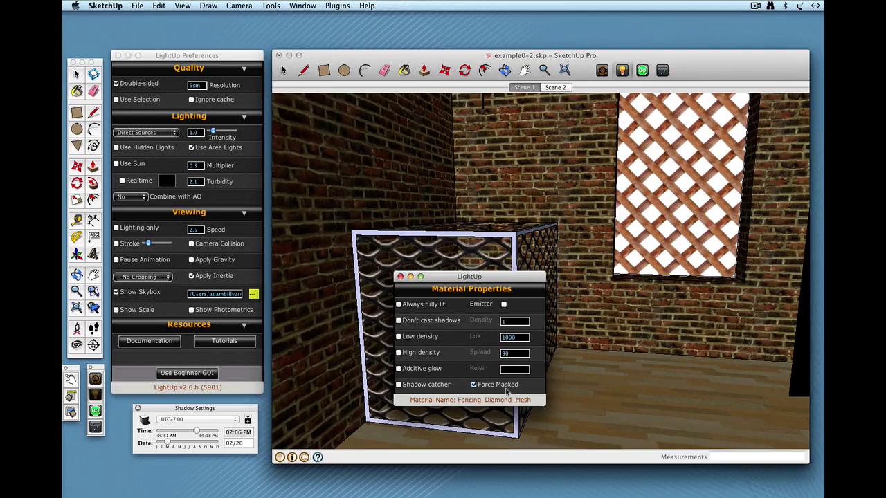
click(400, 277)
scroll(486, 297, up, 6)
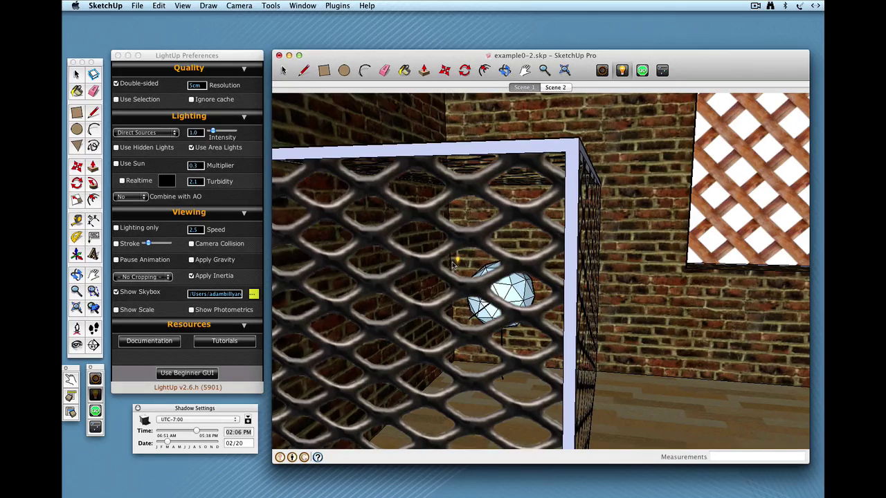
Zoom out and orbit to frame the door, mesh cage and lattice window, dismissing the Tools menu unused.
scroll(453, 265, down, 6)
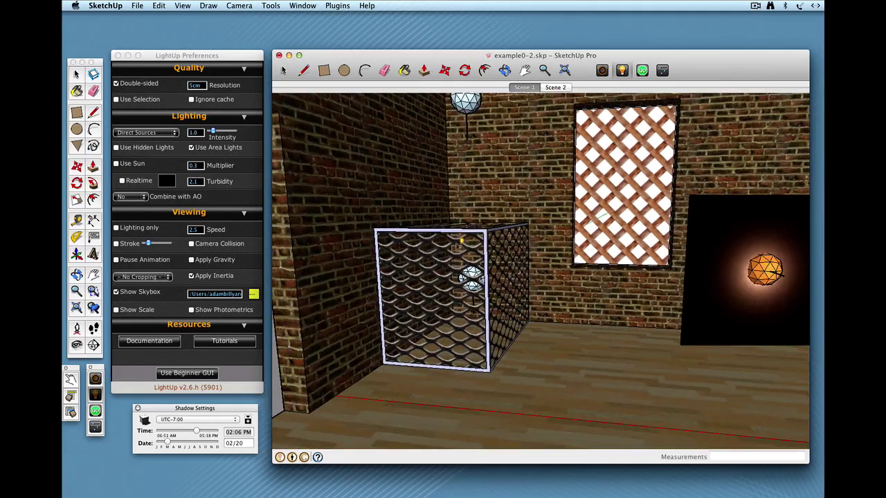
scroll(482, 179, down, 2)
middle_drag(482, 178, 443, 183)
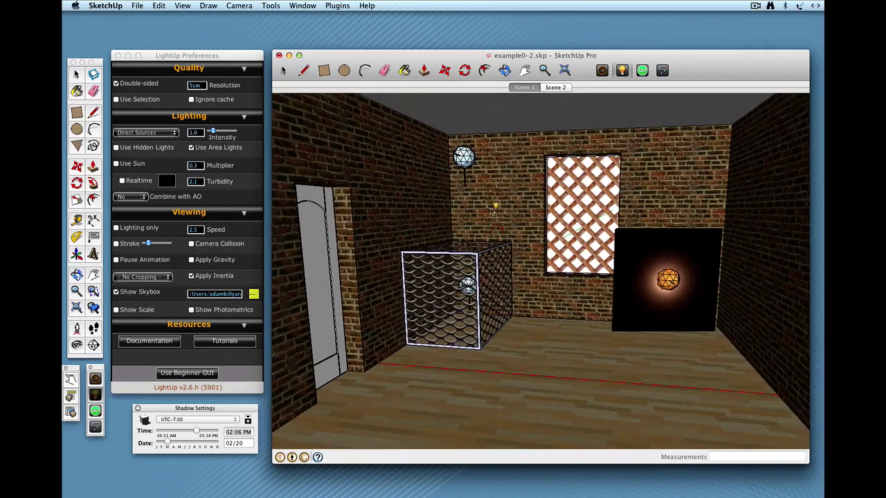
click(271, 6)
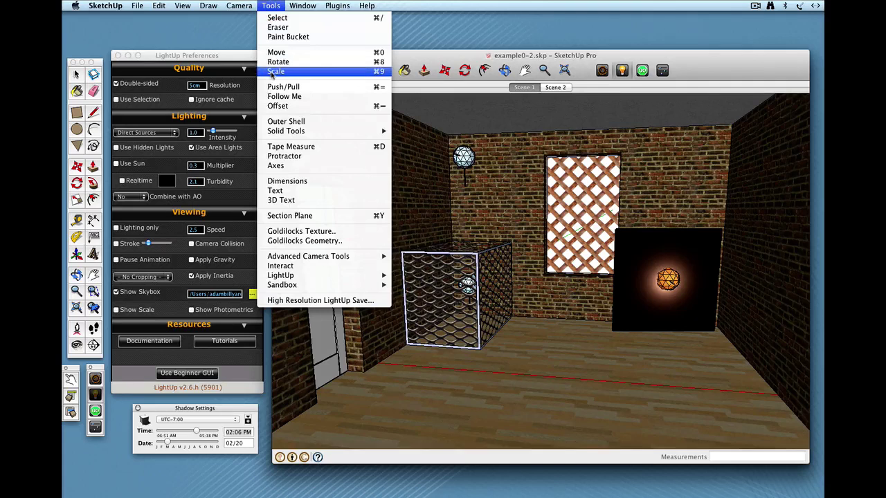
click(459, 56)
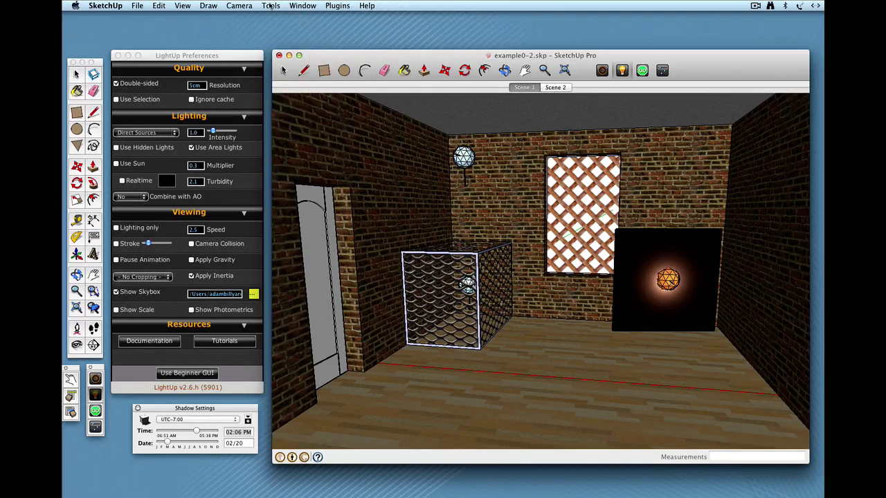
In the Layers window, turn LU_lights off and back on so the lamps show, then close it.
click(270, 6)
click(303, 6)
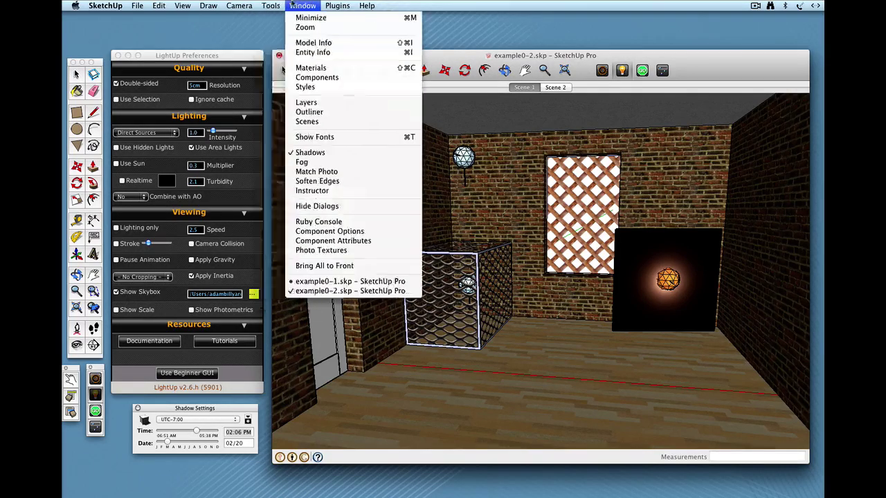
click(306, 103)
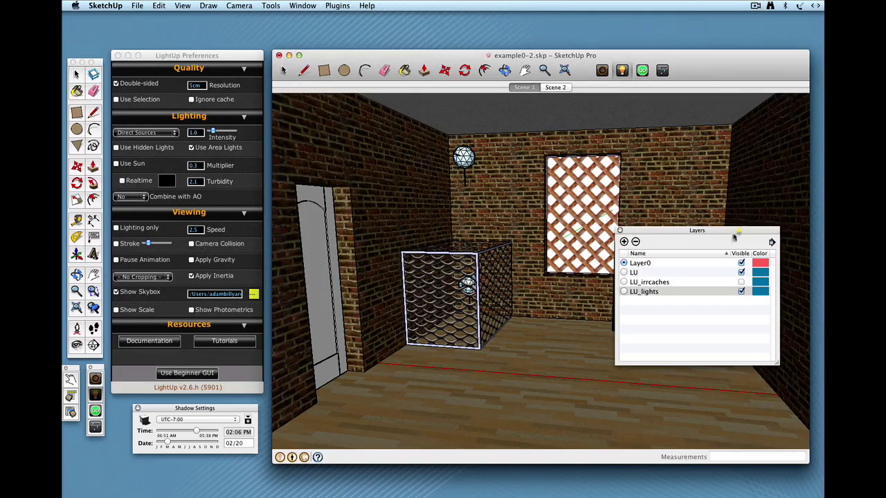
drag(732, 233, 727, 248)
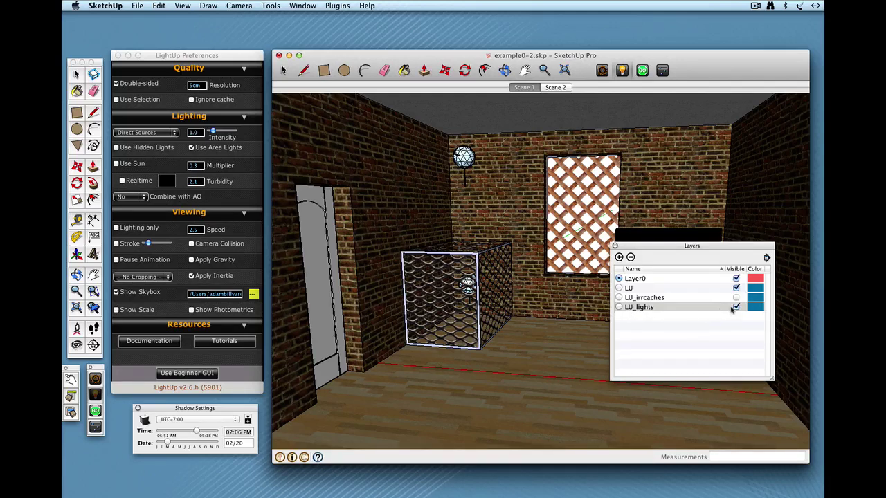
click(735, 308)
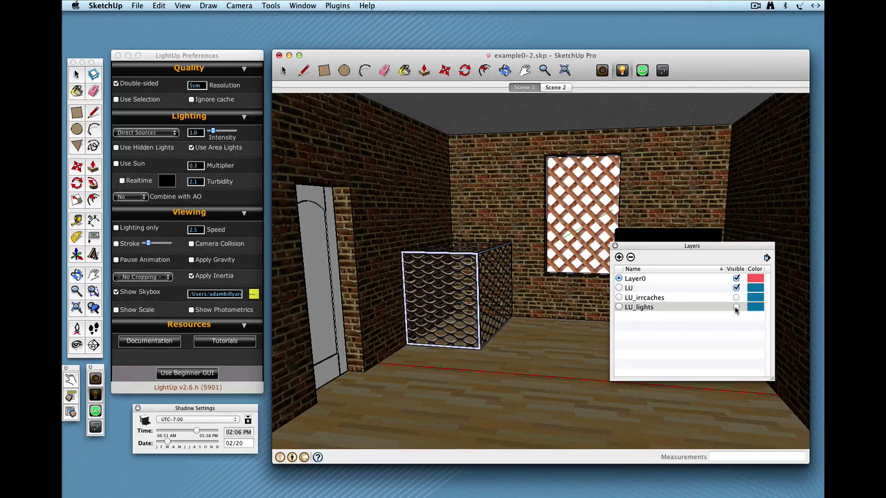
click(735, 308)
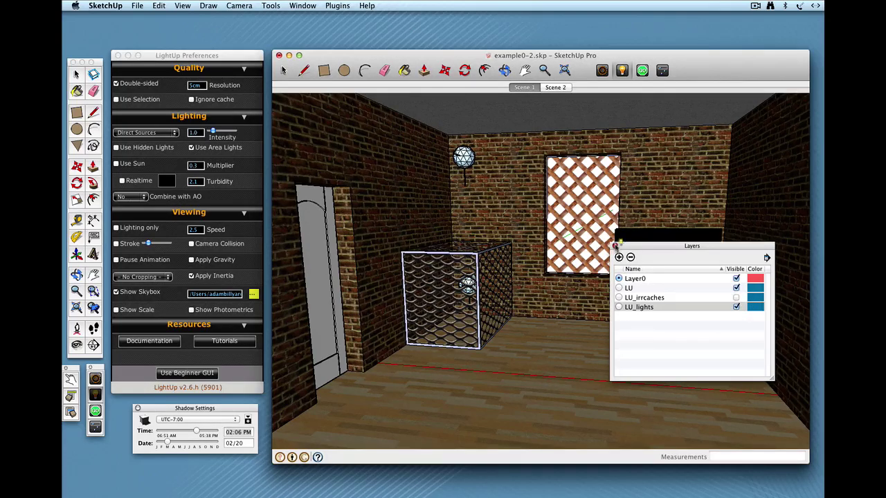
click(614, 246)
middle_drag(624, 291, 622, 293)
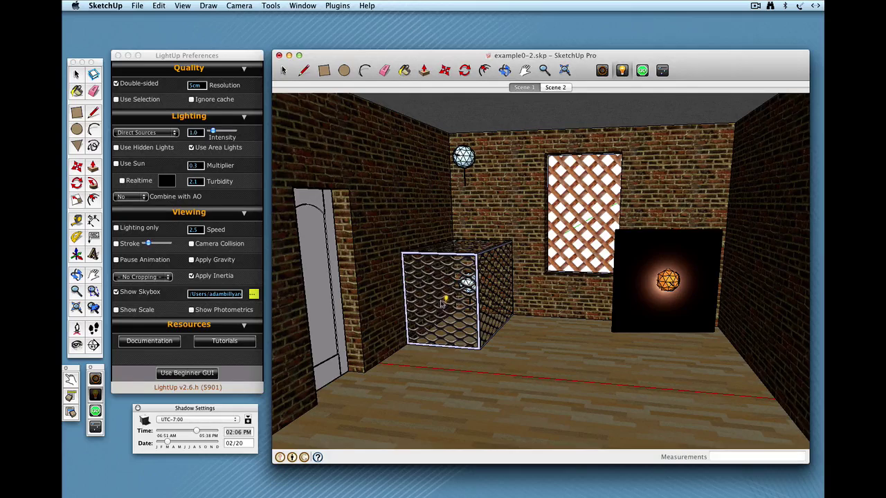
Render the room with LightUp and walk the view into the mesh cage and back out.
click(642, 71)
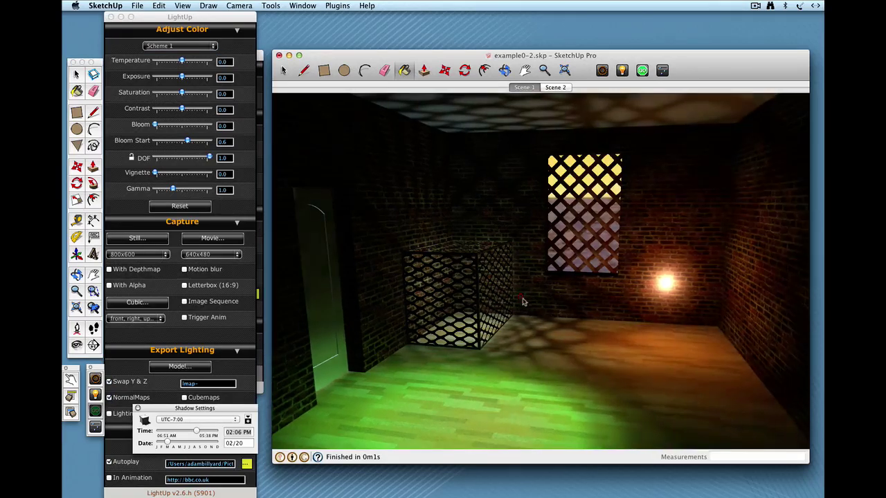
drag(518, 301, 404, 168)
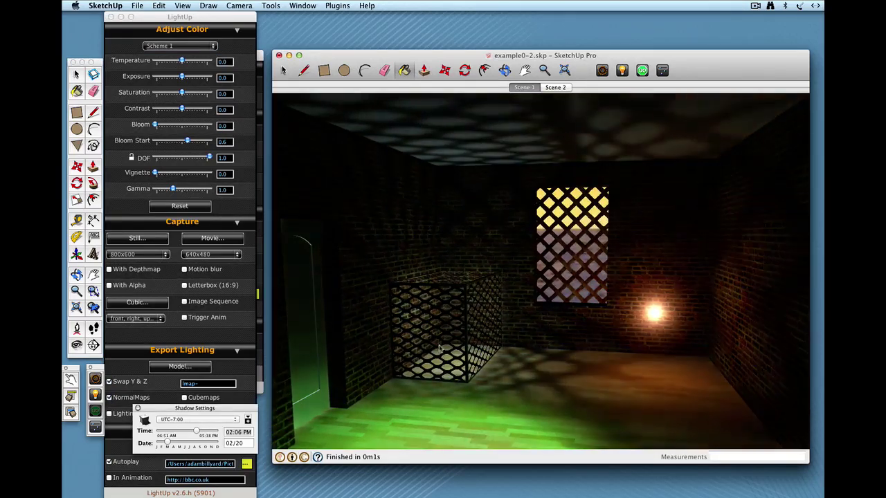
mouse_move(419, 329)
mouse_down()
mouse_move(461, 354)
mouse_move(527, 285)
mouse_move(532, 261)
mouse_move(556, 327)
mouse_up()
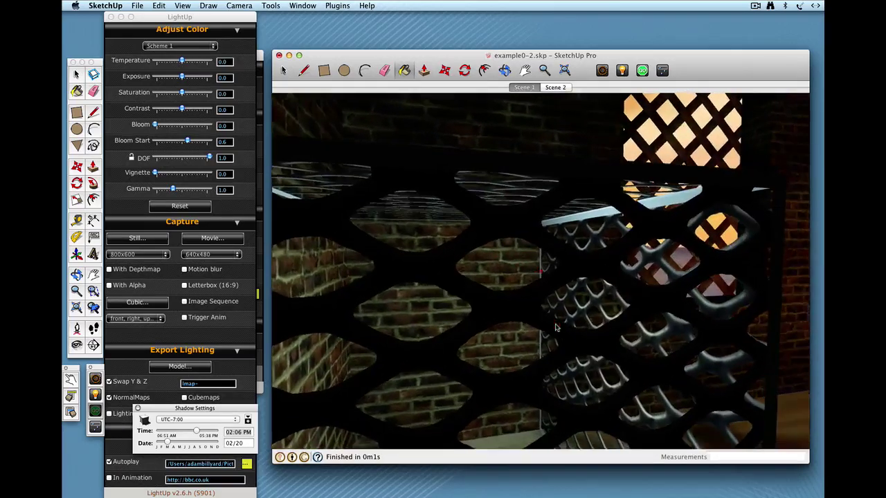
key(Up)
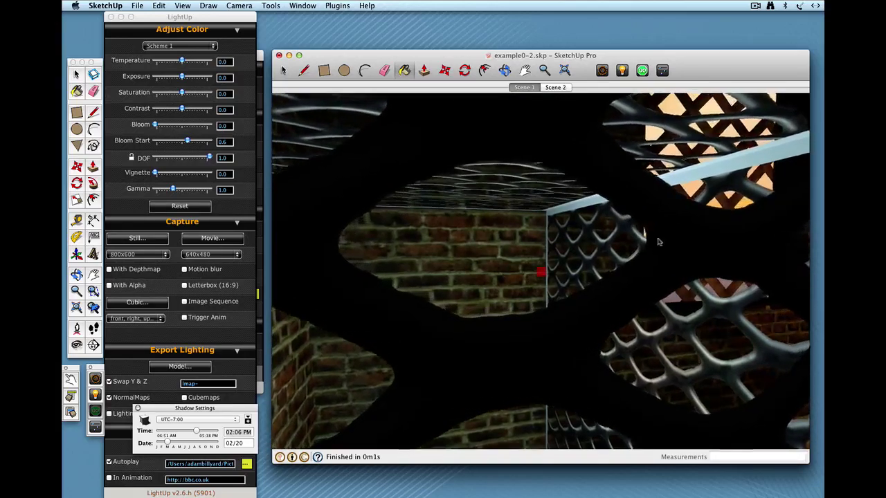
mouse_move(669, 226)
mouse_down()
mouse_move(603, 307)
mouse_move(553, 313)
mouse_move(573, 326)
mouse_move(618, 232)
mouse_up()
key(Right)
key(Down)
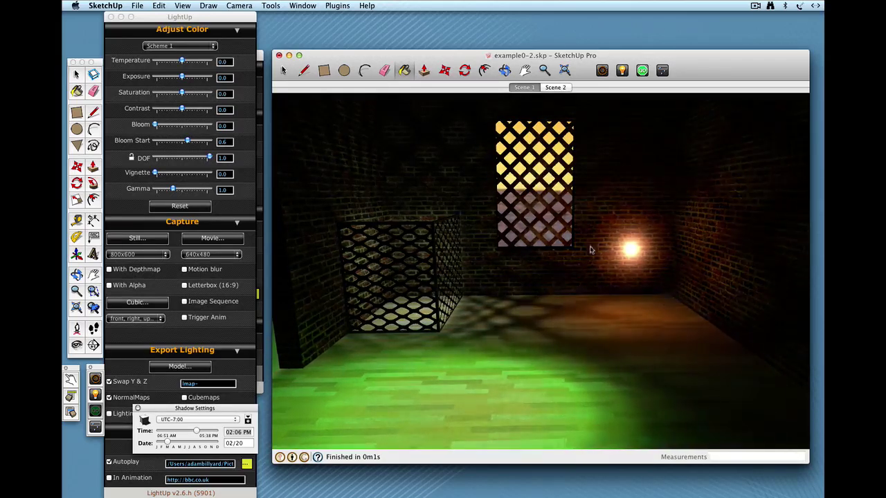
drag(617, 263, 630, 275)
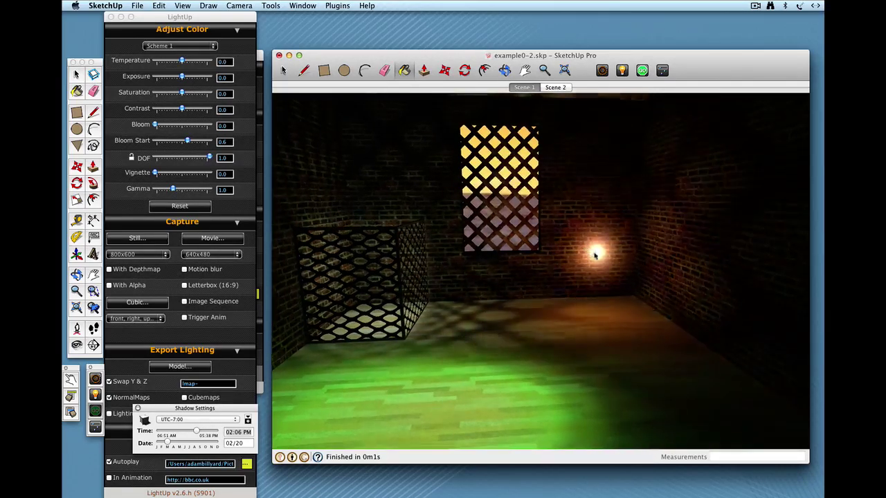
mouse_move(599, 258)
mouse_down()
mouse_move(577, 255)
mouse_move(600, 256)
mouse_up()
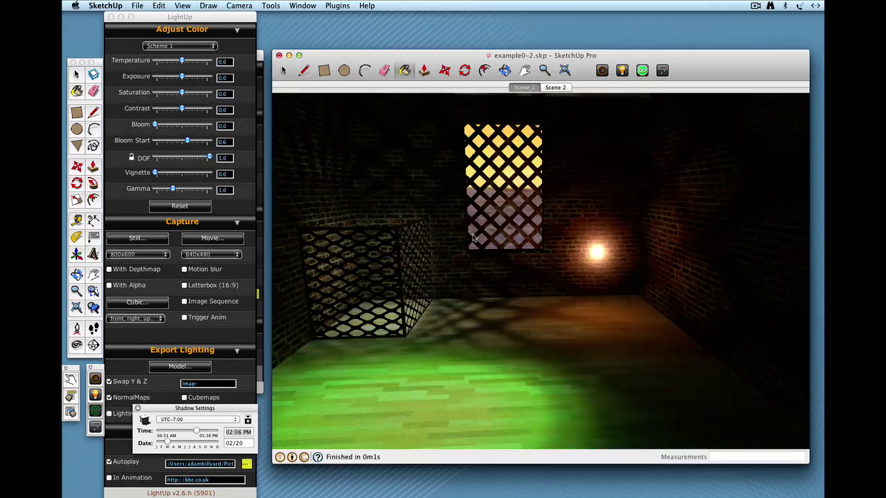
Set Material17's LightUp colour animation to Sine and close its shading properties.
click(584, 250)
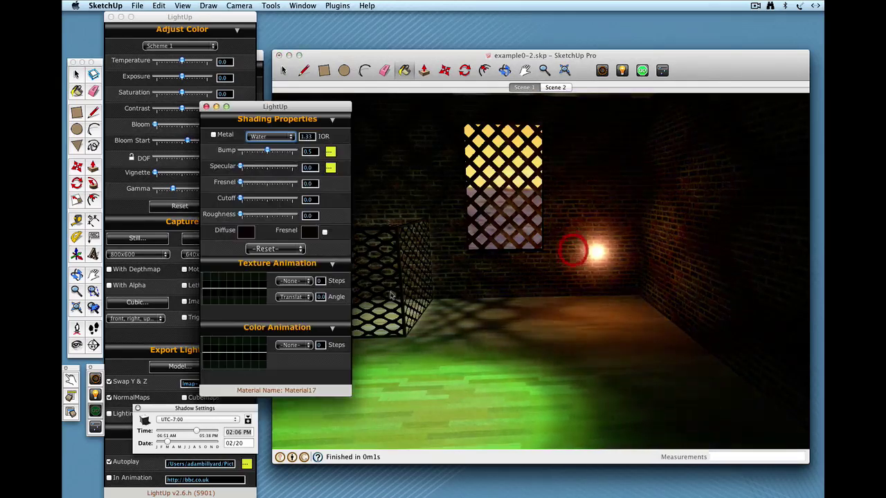
click(292, 344)
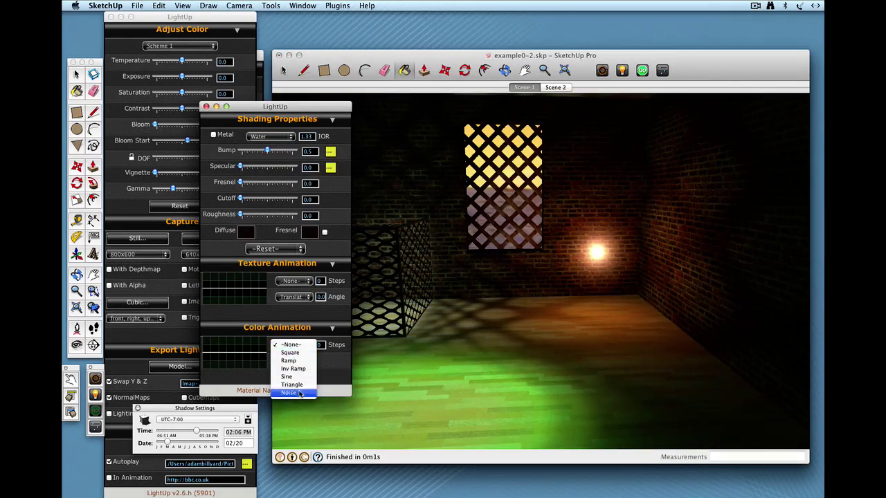
click(297, 378)
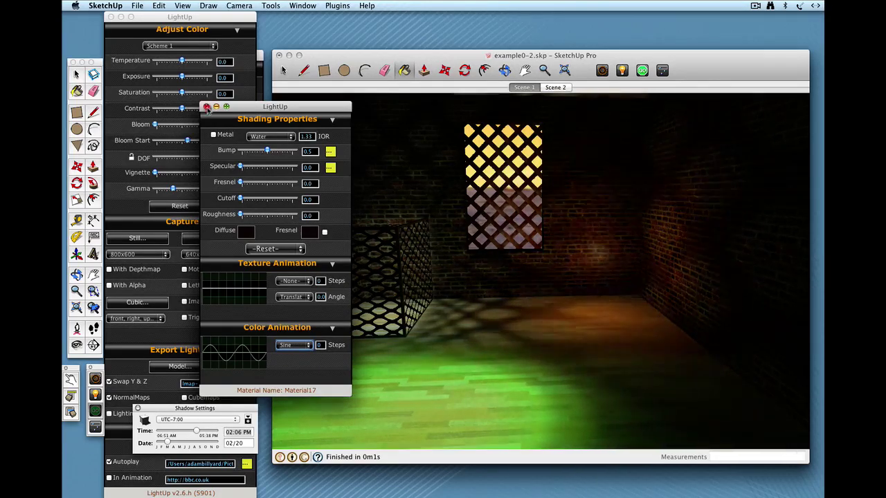
click(206, 107)
middle_drag(478, 228, 566, 249)
Turn the LightUp view left into the bright neighbouring room with the wooden floor.
key(Left)
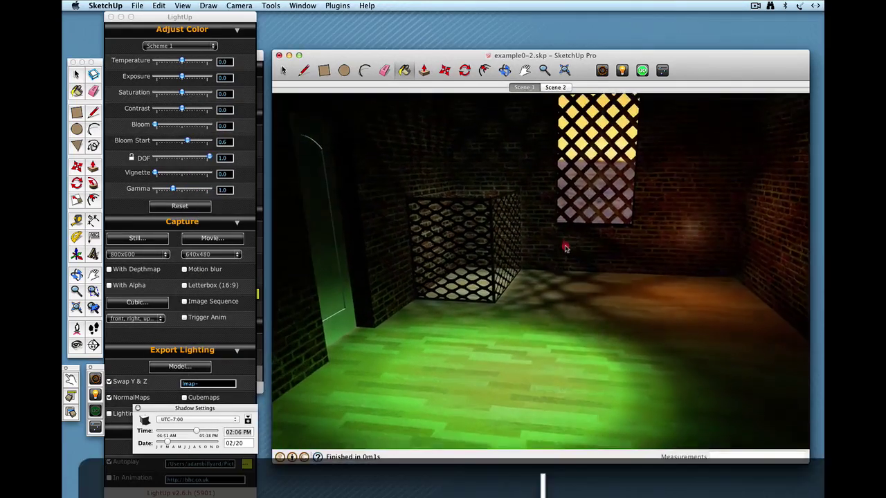
key(Left)
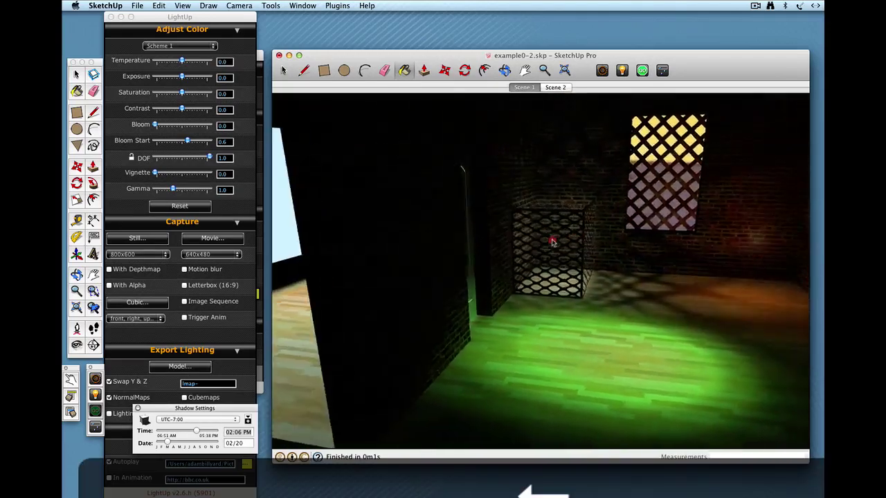
key(Right)
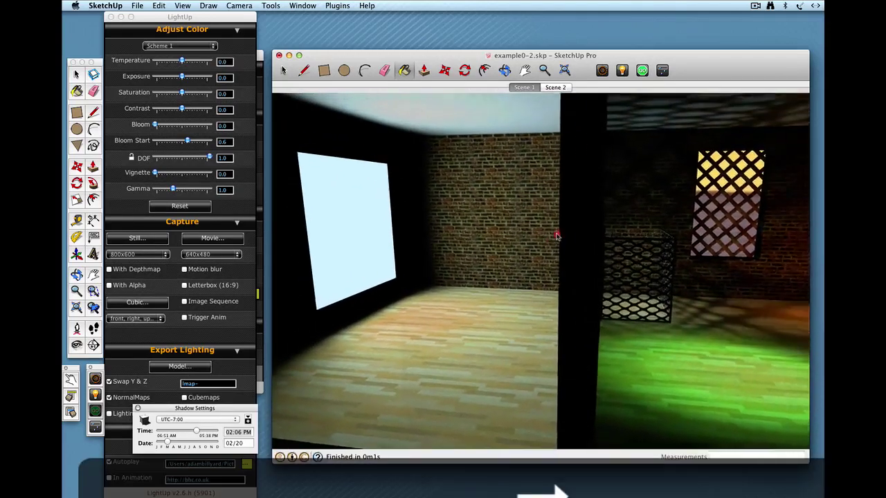
key(Left)
key(Left)
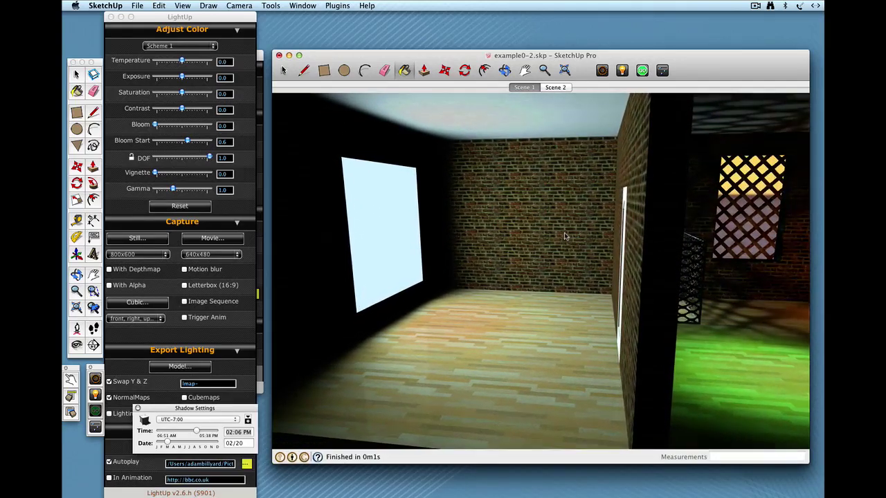
Open Wood_Floor_Light's shading properties, enable Fresnel and set its colour to red.
click(441, 347)
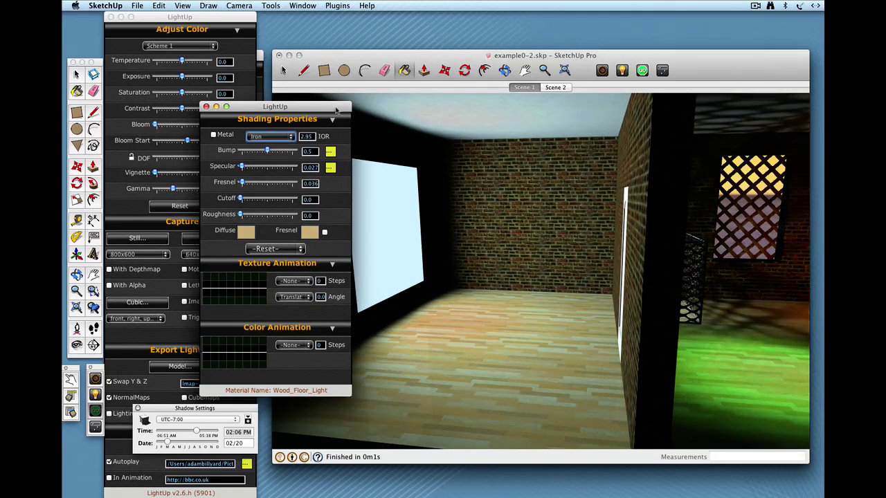
drag(335, 109, 382, 134)
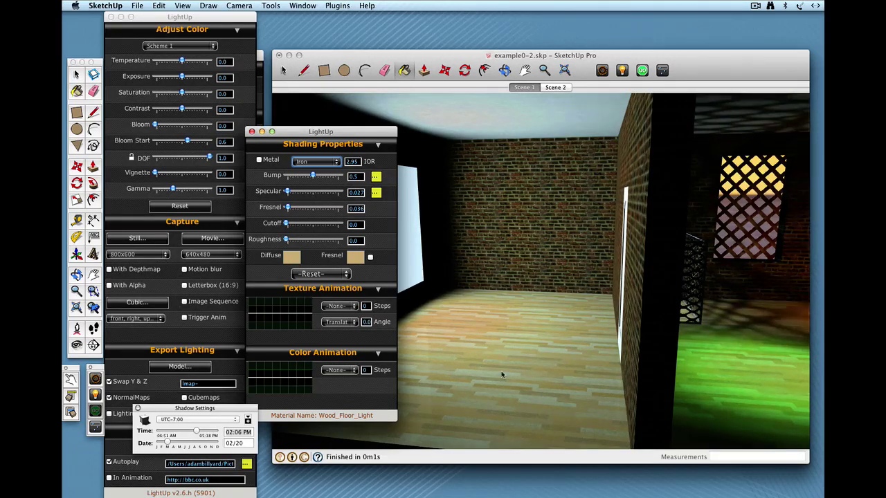
click(370, 257)
click(354, 258)
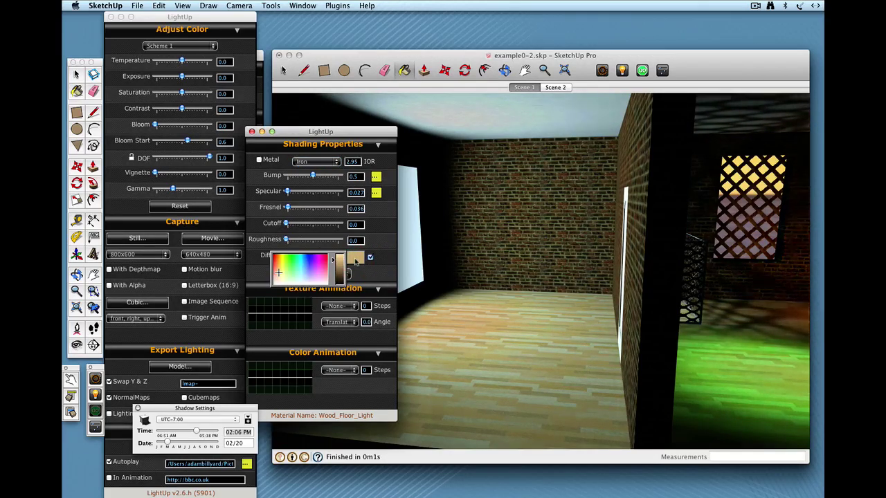
click(355, 258)
click(278, 272)
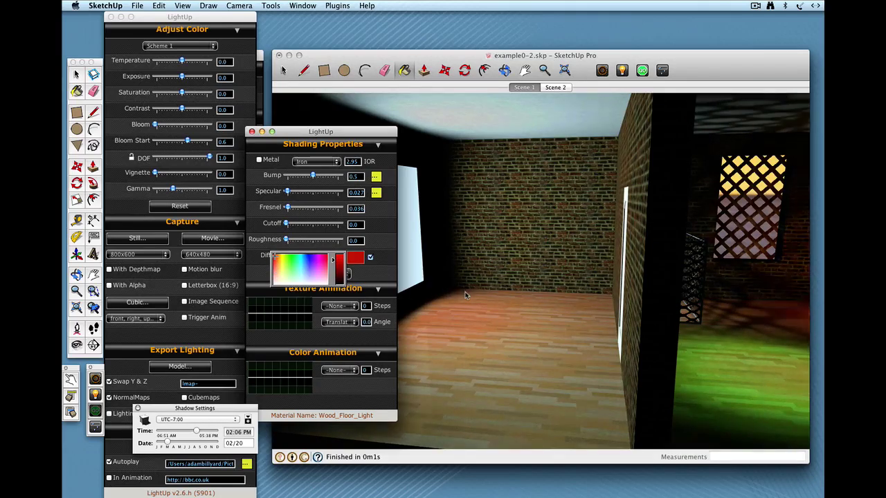
Walk across the floor toward the back wall to inspect the reddish reflections, reopening its shading properties.
mouse_move(479, 300)
mouse_down()
mouse_move(488, 300)
mouse_move(456, 295)
mouse_up()
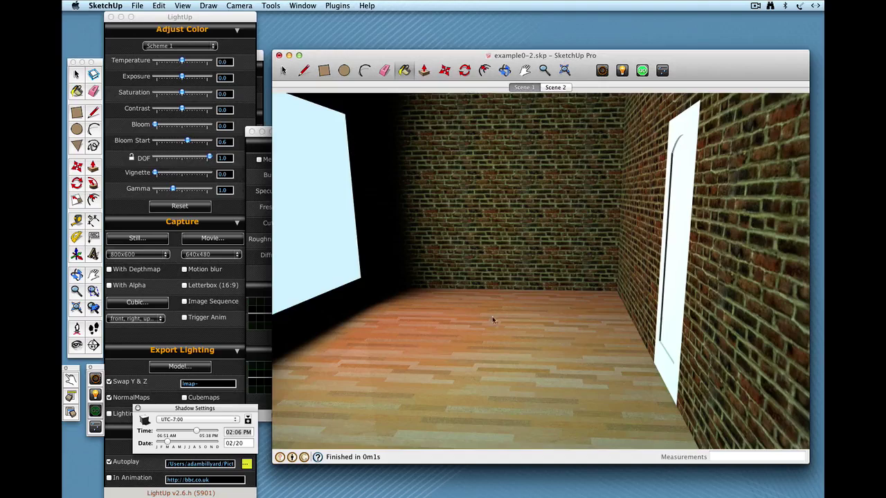
drag(495, 322, 502, 434)
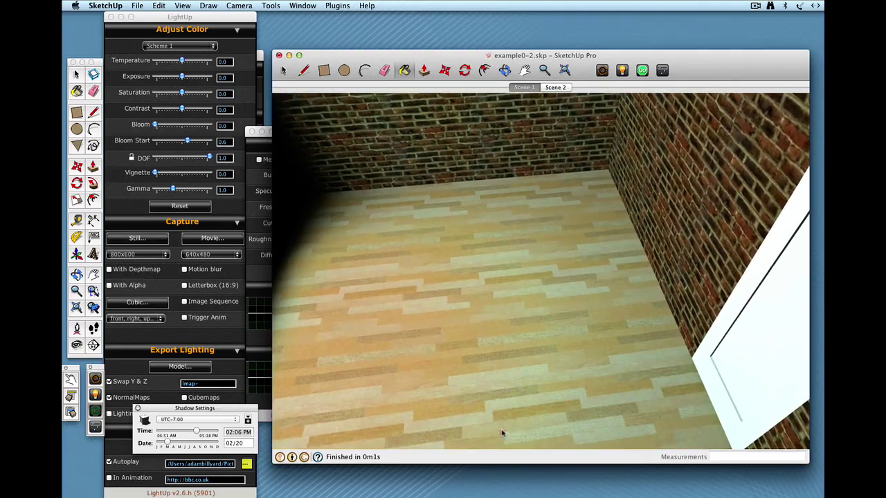
drag(490, 380, 465, 292)
click(445, 433)
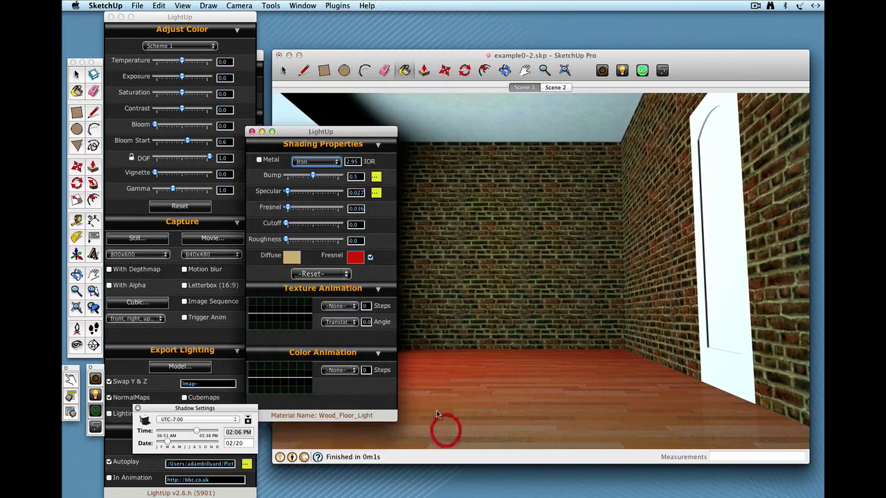
mouse_move(335, 123)
mouse_down()
mouse_move(262, 100)
mouse_move(211, 106)
mouse_up()
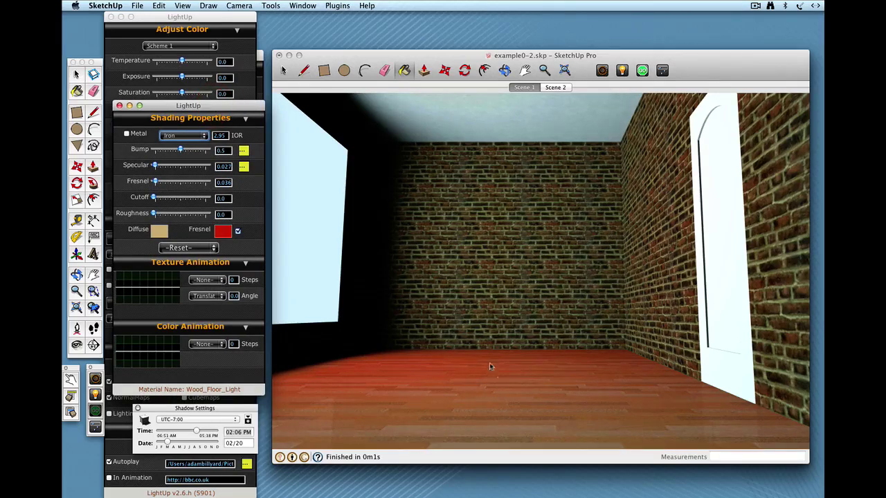
drag(552, 386, 522, 367)
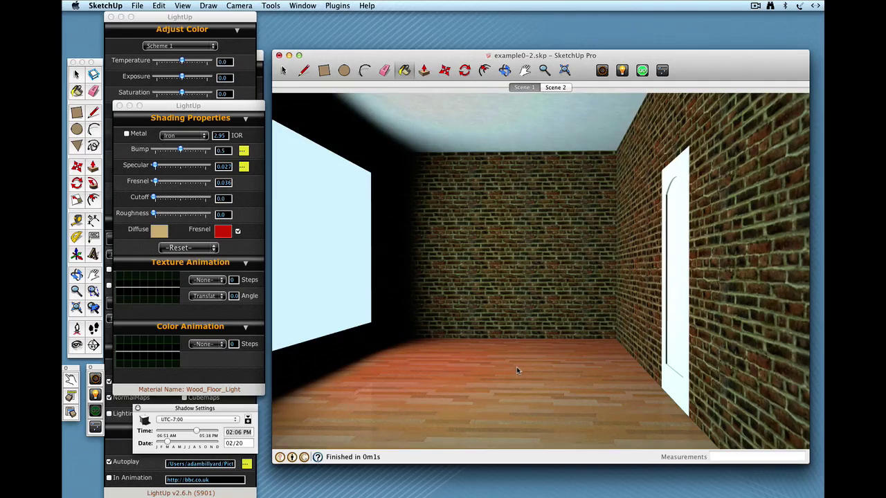
drag(497, 371, 471, 350)
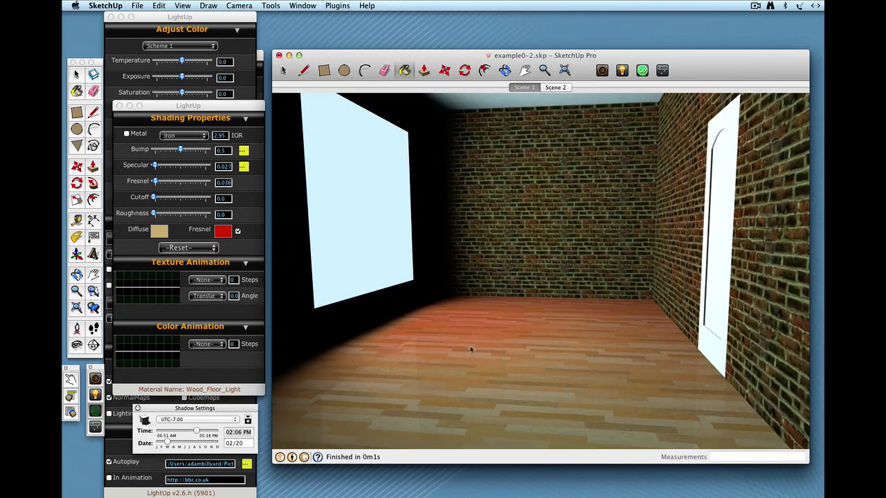
Set the floor's Fresnel colour to near black and turn the view toward the window.
click(221, 232)
click(206, 254)
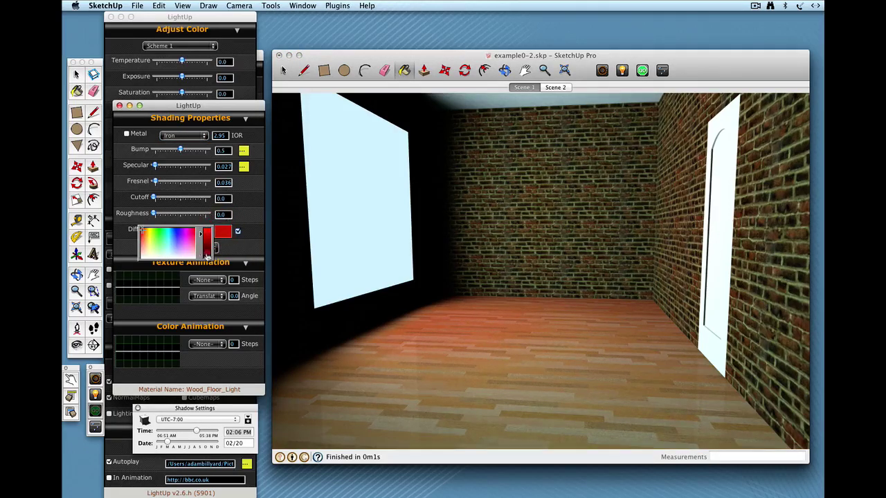
mouse_move(498, 350)
mouse_down()
mouse_move(519, 330)
mouse_move(510, 389)
mouse_move(517, 354)
mouse_move(500, 367)
mouse_up()
click(252, 247)
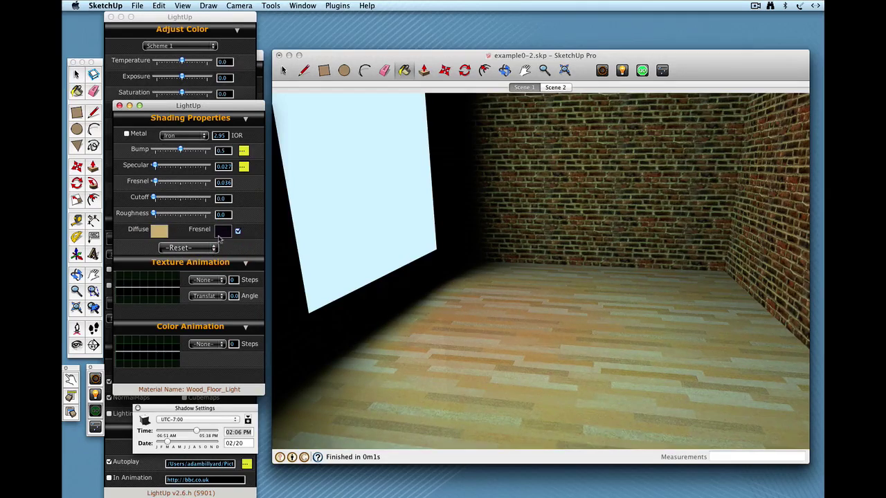
Enter 1,1,0 to make the Fresnel colour yellow and orbit to inspect the floor.
click(222, 233)
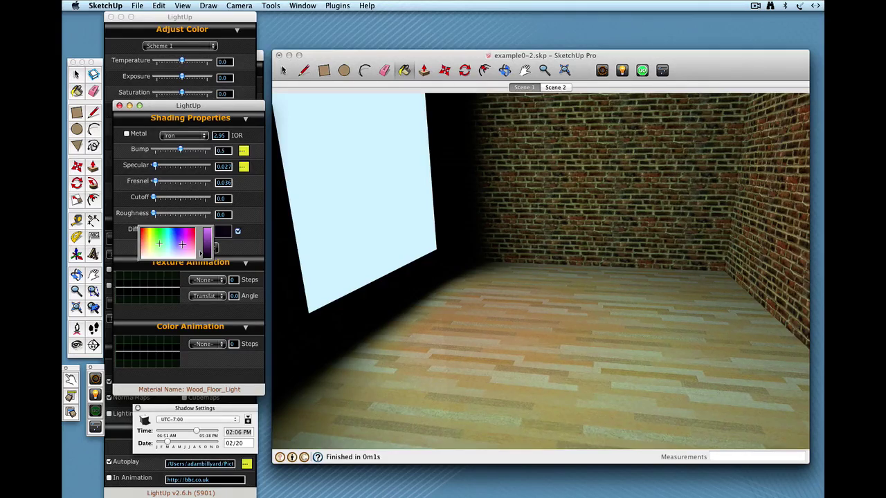
text(1)
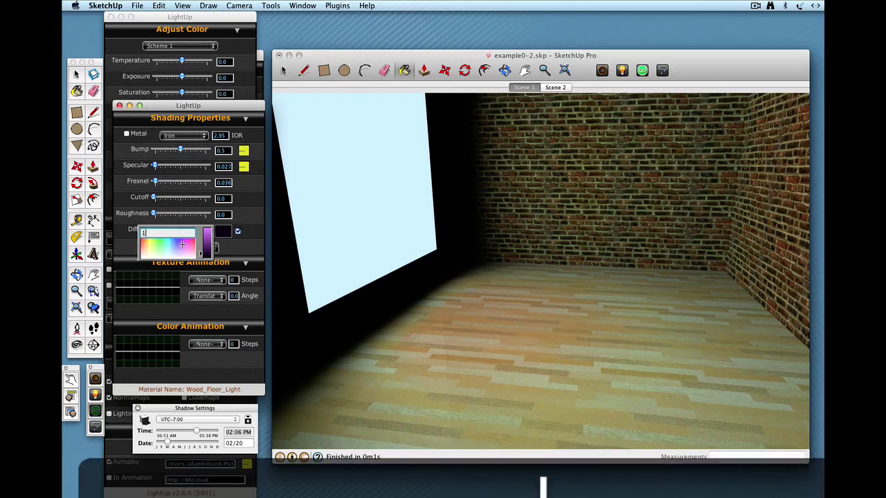
text(,1,0)
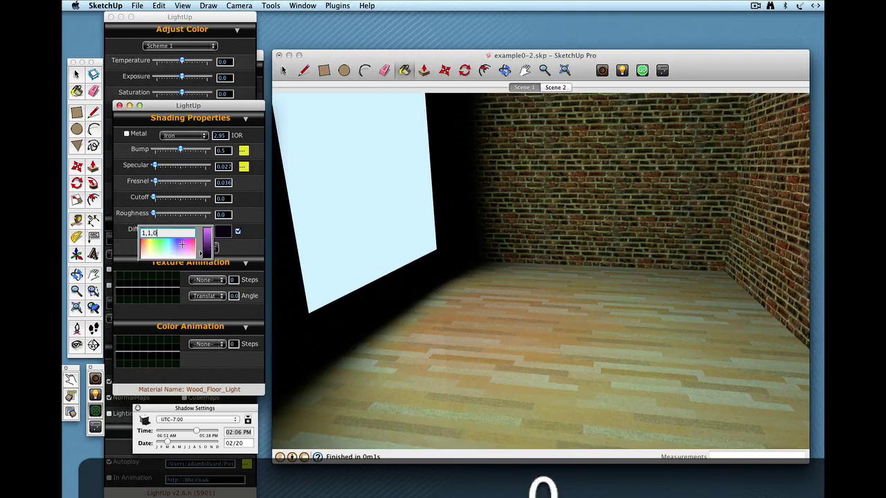
key(Return)
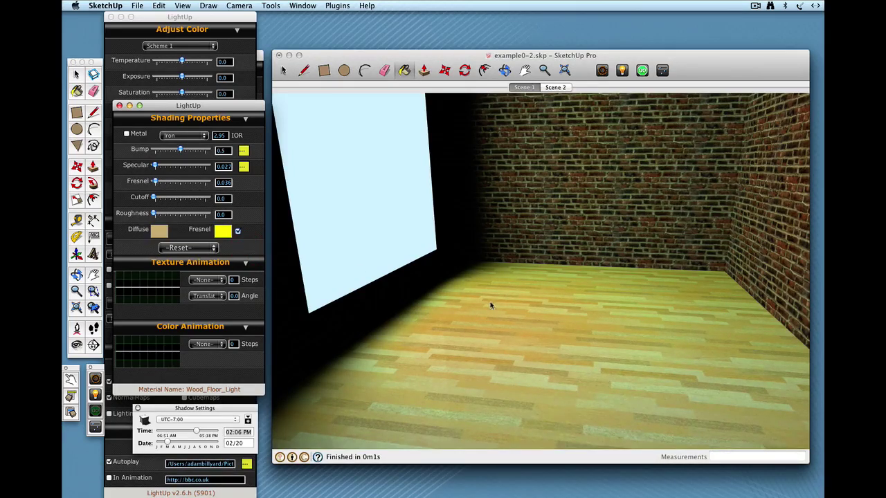
middle_drag(619, 308, 601, 302)
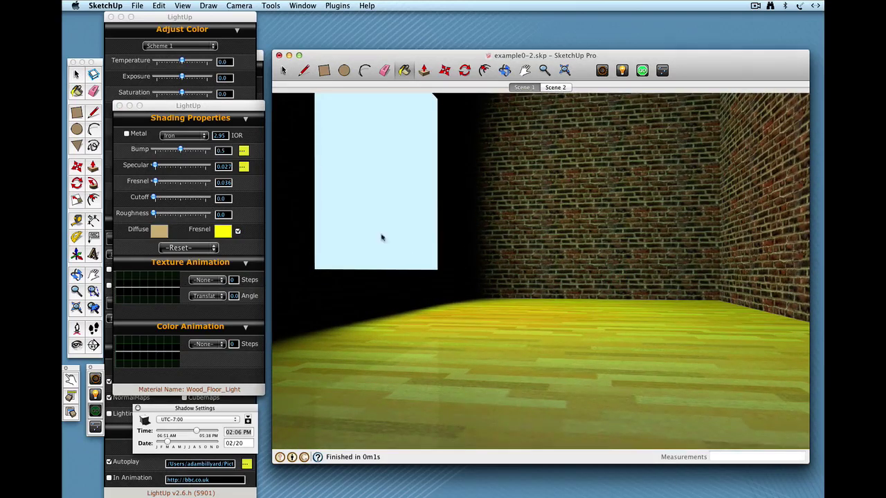
click(174, 138)
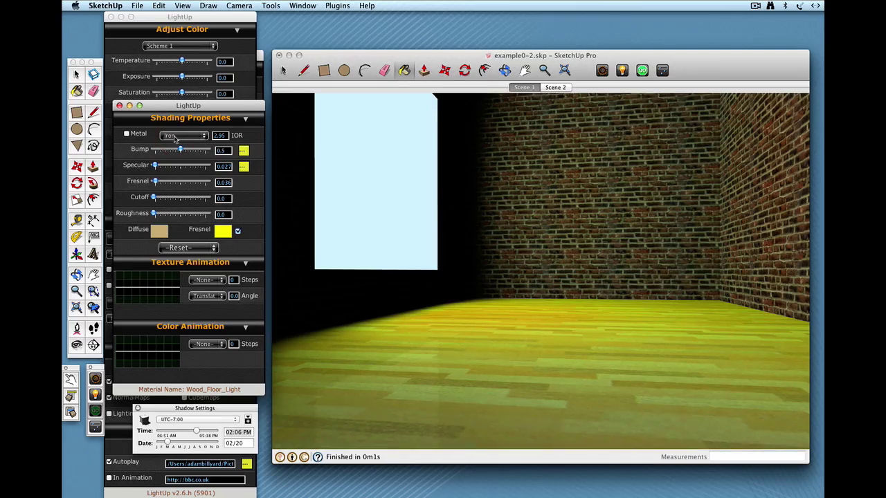
Switch Wood_Floor_Light's IOR preset to Platinum (2.33) and pick a dark olive Fresnel colour.
click(174, 136)
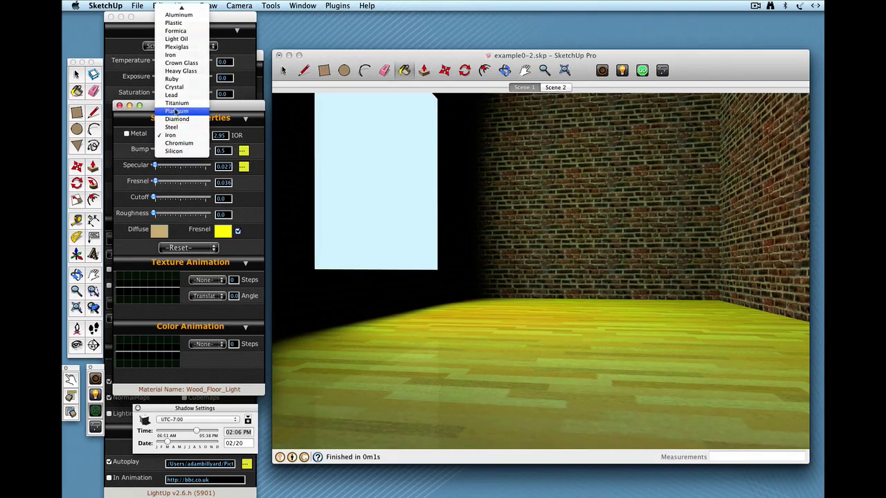
click(176, 111)
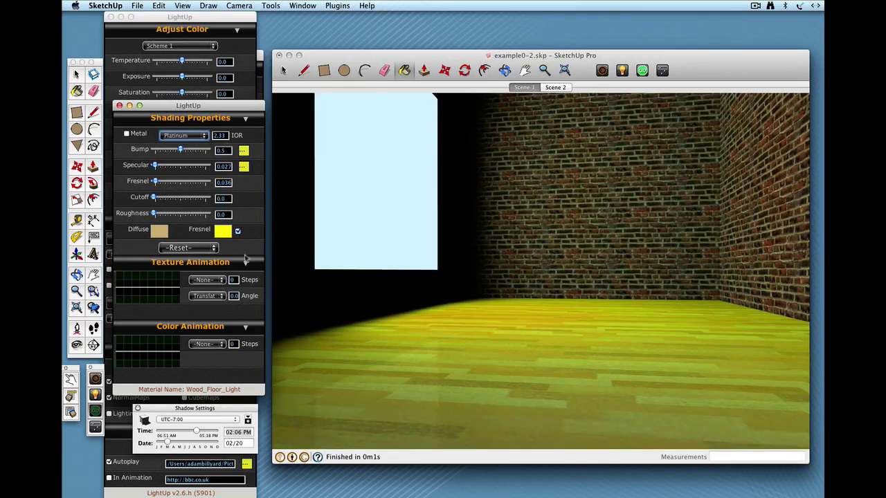
click(220, 233)
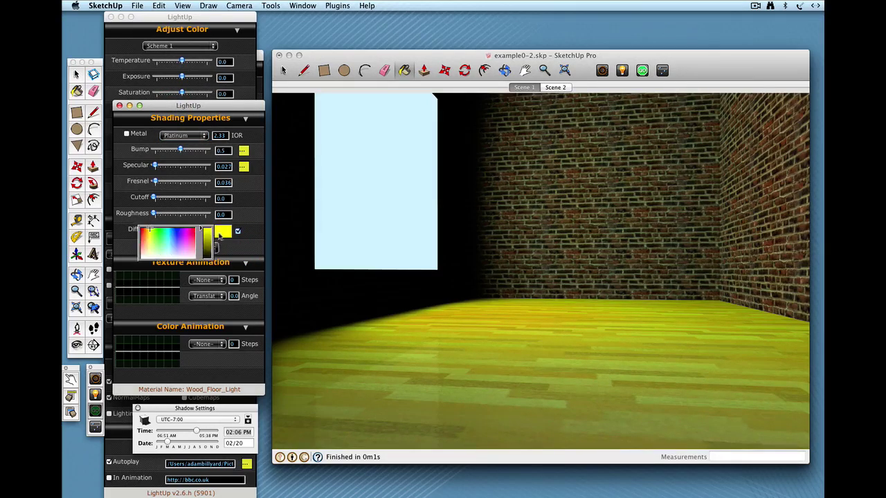
click(206, 253)
middle_drag(598, 327, 513, 333)
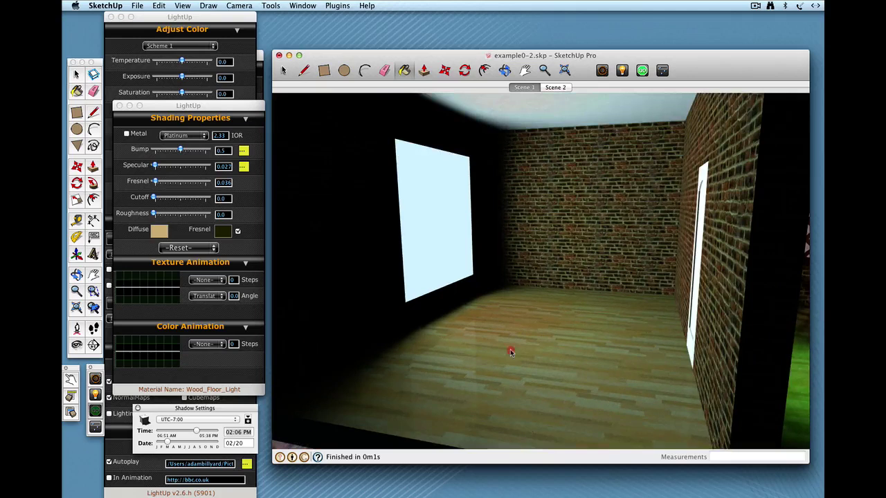
click(510, 353)
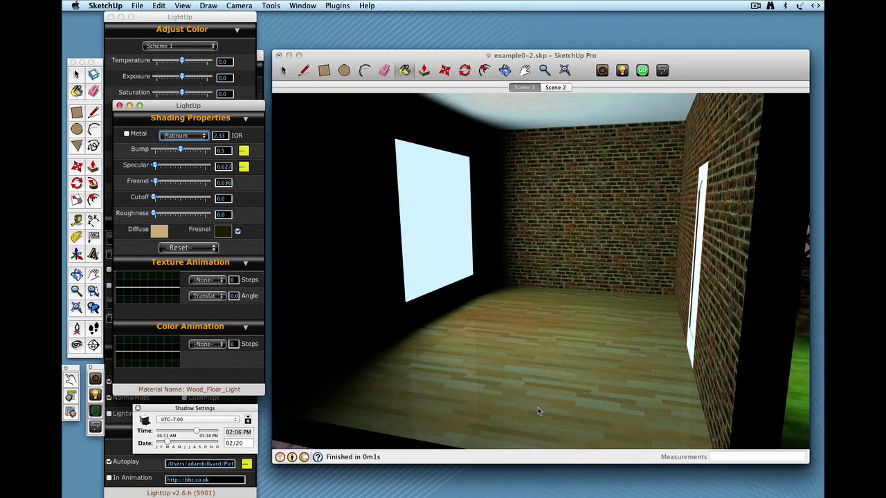
Apply specmap.png from the GETTING STARTED folder as the wood floor's specular map.
click(243, 167)
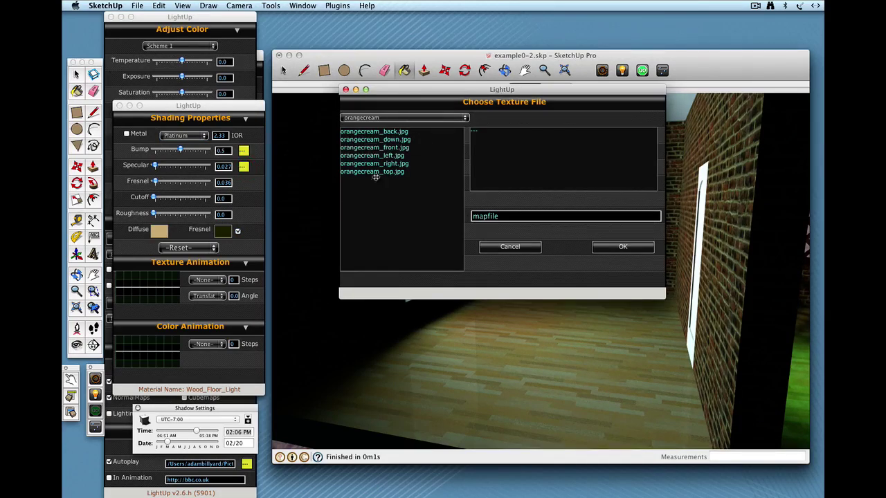
click(506, 218)
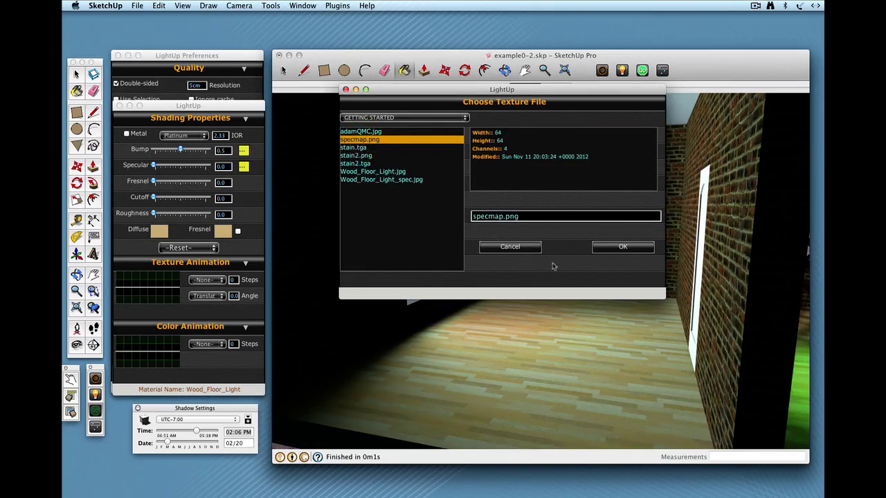
click(600, 251)
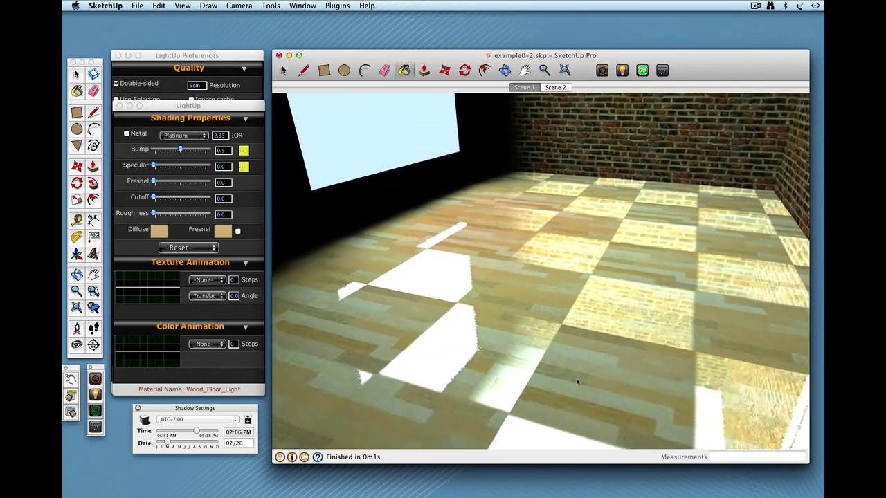
drag(573, 369, 546, 382)
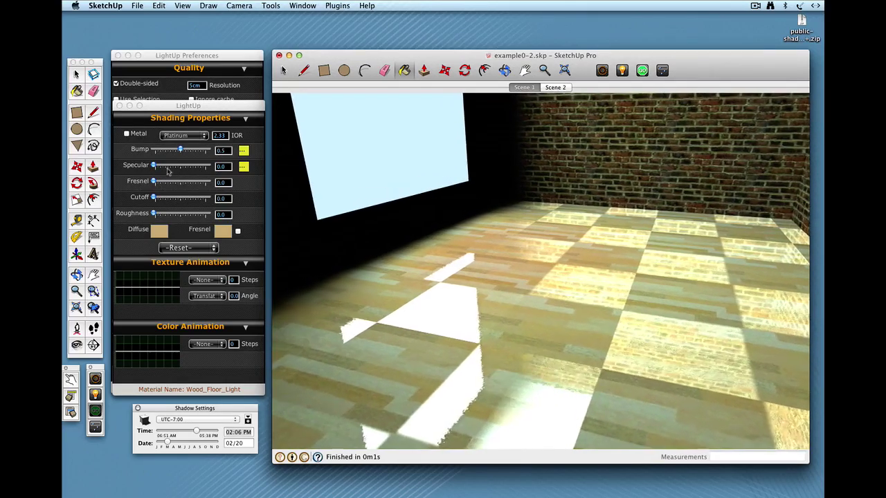
Try Specular strengths from about 0.16 to 0.26, settling near 0.43 while checking reflections.
mouse_move(154, 166)
mouse_down()
mouse_move(190, 168)
mouse_move(168, 167)
mouse_up()
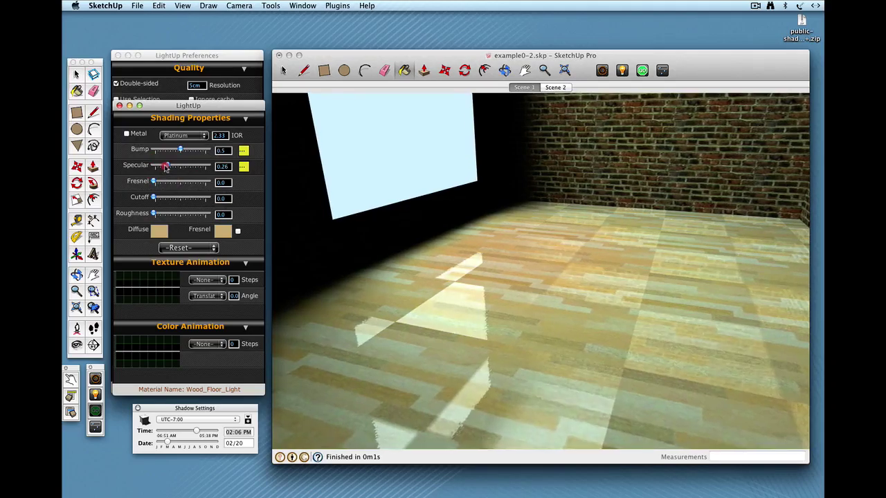
drag(533, 310, 557, 302)
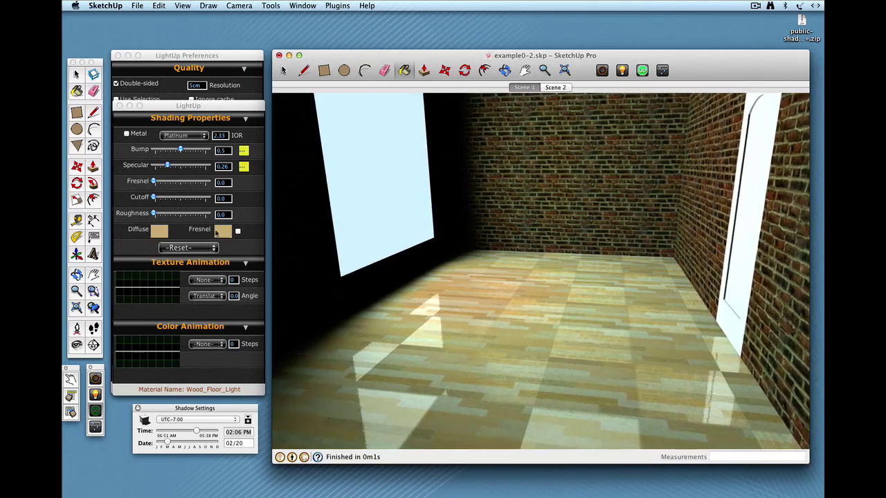
click(171, 184)
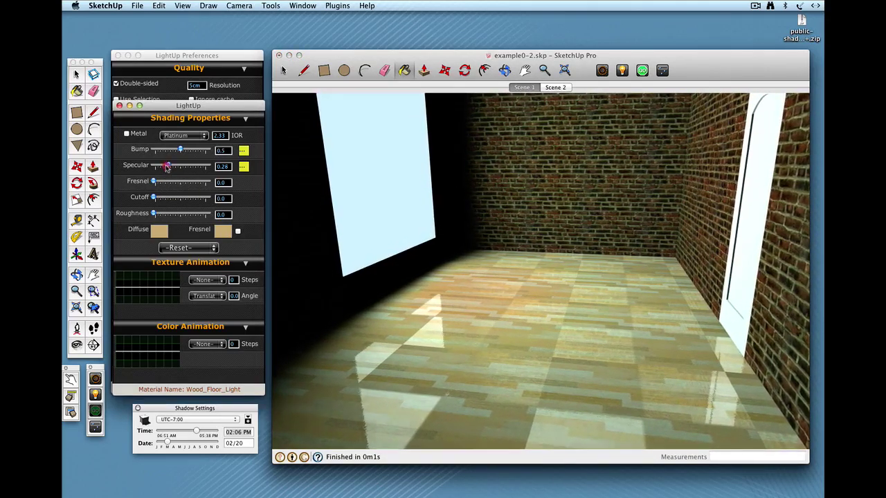
drag(166, 167, 162, 166)
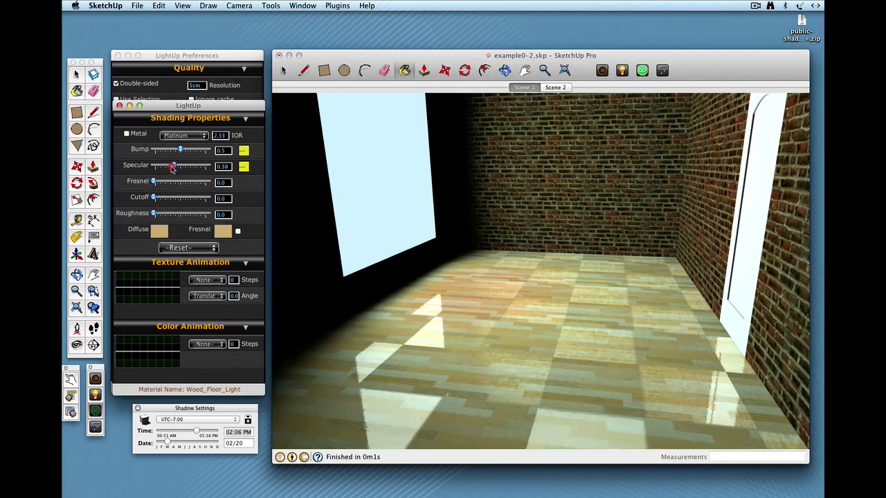
mouse_move(172, 167)
mouse_down()
mouse_move(186, 171)
mouse_move(176, 173)
mouse_up()
mouse_move(541, 310)
mouse_down()
mouse_move(581, 308)
mouse_move(544, 332)
mouse_move(547, 354)
mouse_move(537, 297)
mouse_up()
click(180, 165)
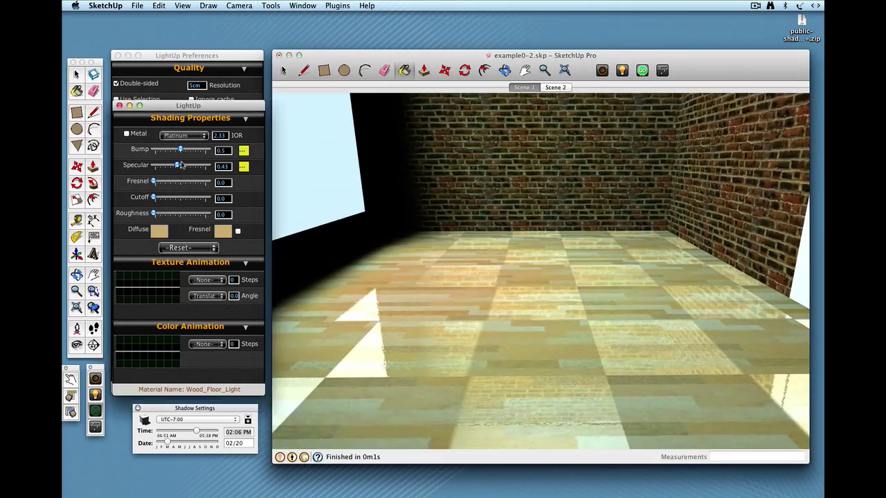
Drop the floor's Specular to 0.00 and raise Fresnel to 0.77.
drag(179, 166, 192, 182)
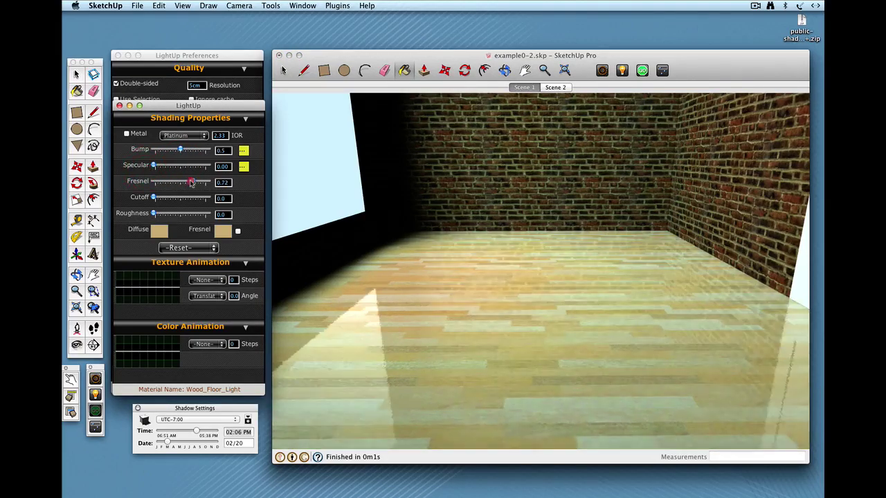
mouse_move(572, 288)
mouse_down()
mouse_move(566, 363)
mouse_move(569, 280)
mouse_move(547, 267)
mouse_move(534, 273)
mouse_up()
drag(381, 283, 515, 328)
Test a near-maximum reflection Cutoff, then return it to 0.00 and inspect the window reflection.
click(170, 198)
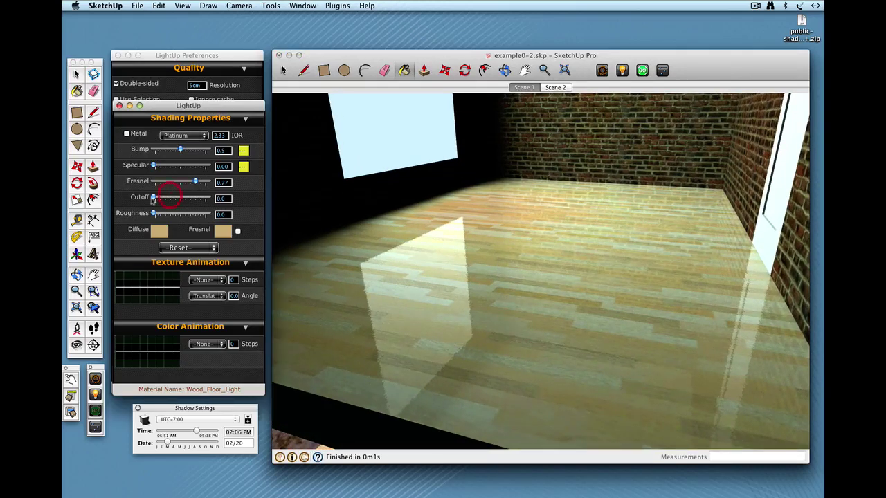
drag(155, 199, 200, 202)
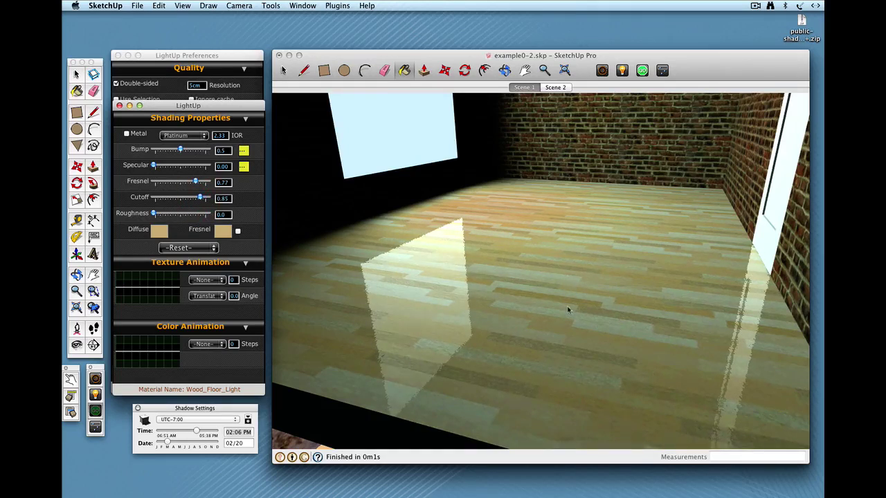
middle_drag(559, 286, 637, 293)
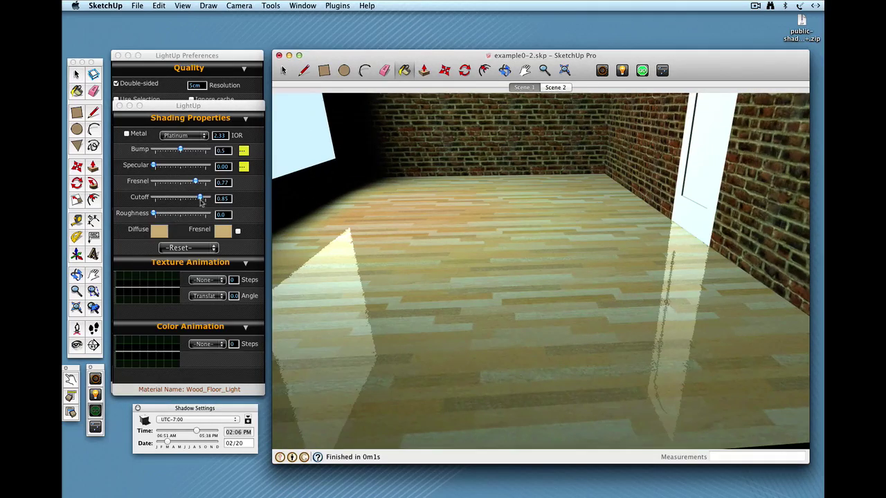
click(200, 199)
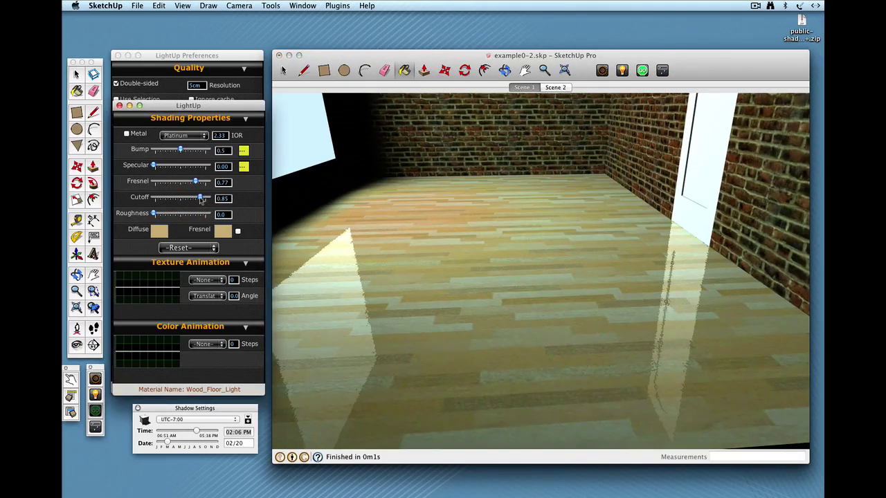
drag(188, 199, 145, 198)
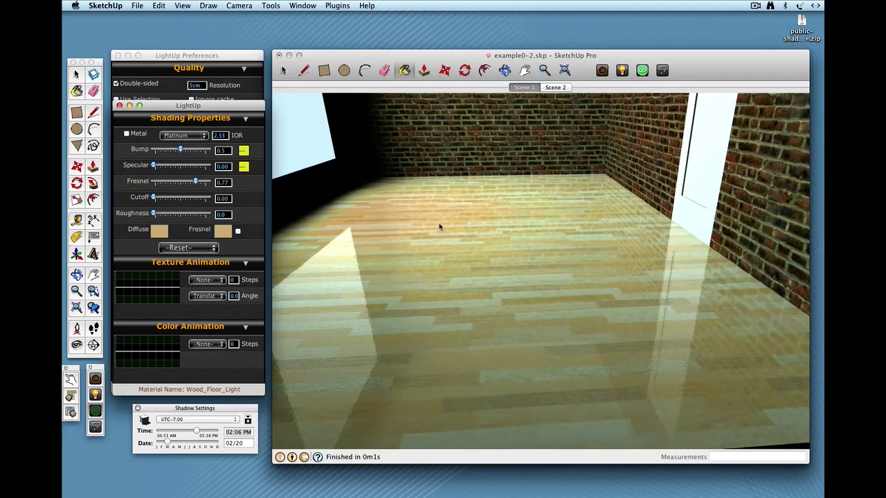
mouse_move(438, 227)
middle_down()
mouse_move(508, 287)
mouse_move(505, 306)
middle_up()
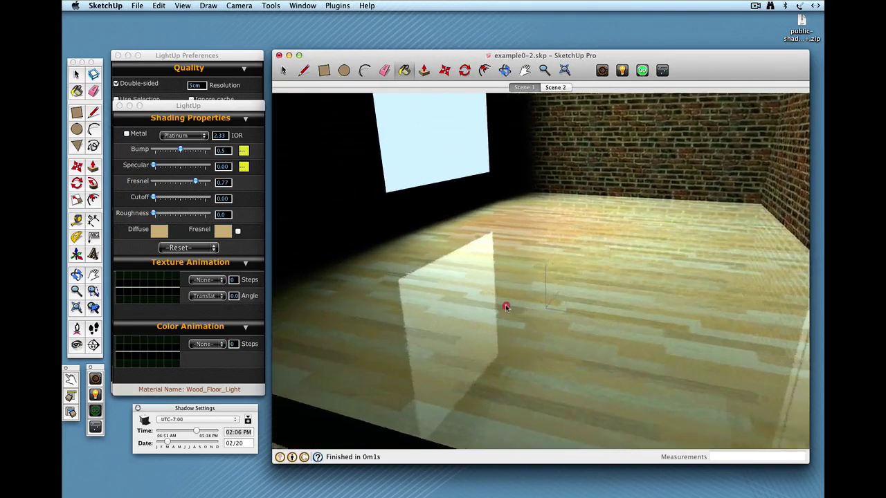